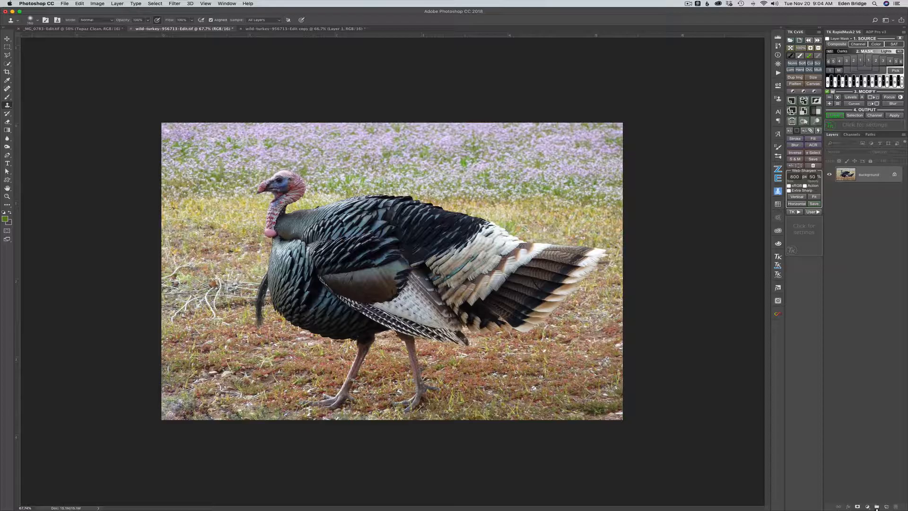
# - Add a Hue/Saturation adjustment layer with saturation at about +28 and stamp the visible result onto a new layer
pyautogui.click(868, 507)
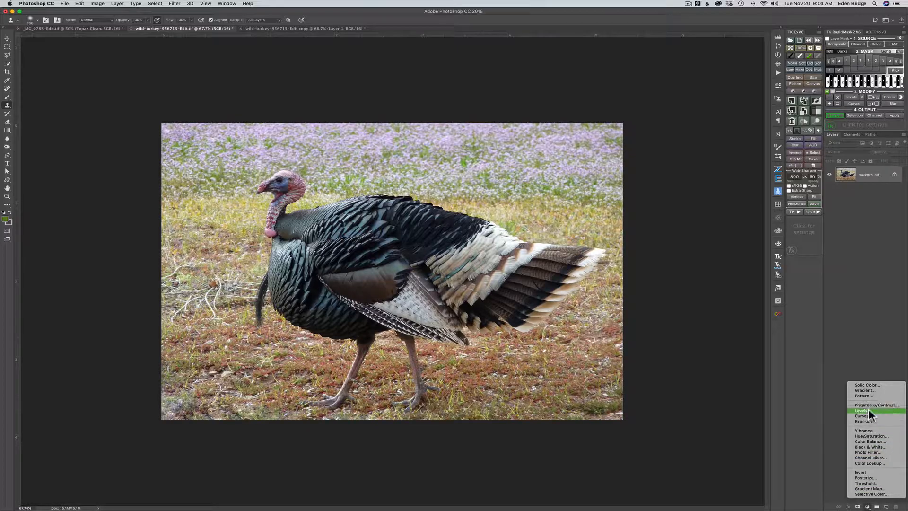
pyautogui.click(872, 436)
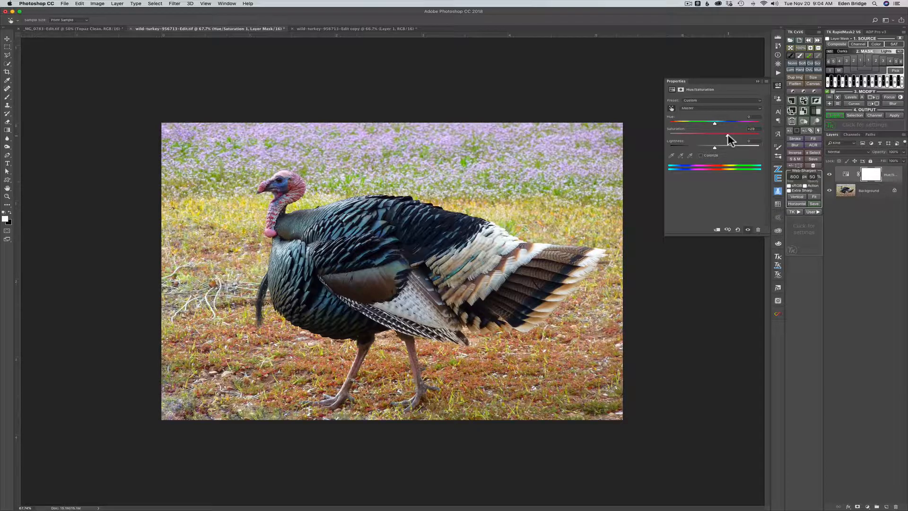
pyautogui.click(777, 86)
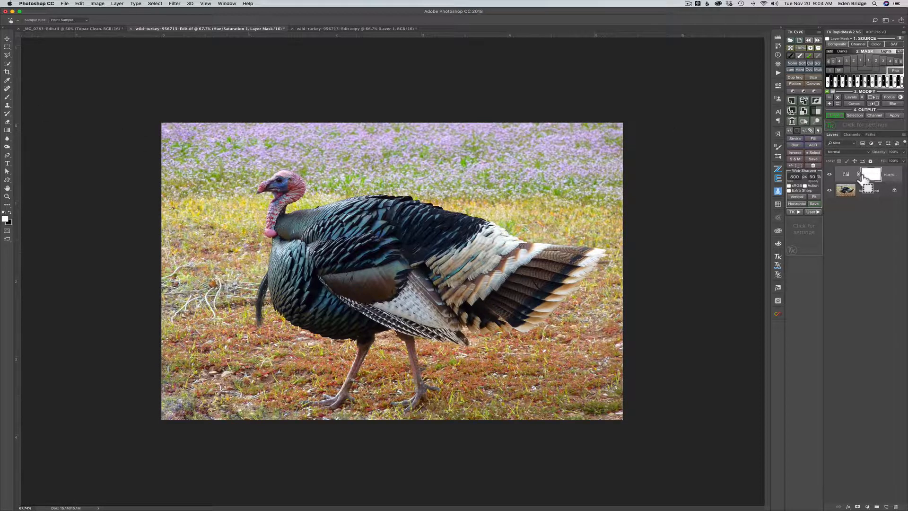
pyautogui.press('super+alt+shift+e')
pyautogui.press('s')
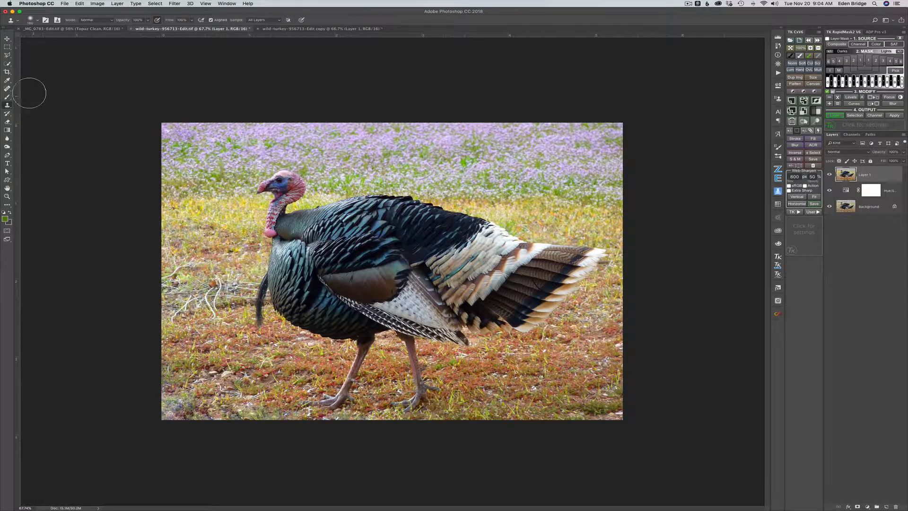
# - Extend the canvas below the turkey and on both sides with a content-aware crop, leaving the most extra room in front of the bird
pyautogui.click(7, 71)
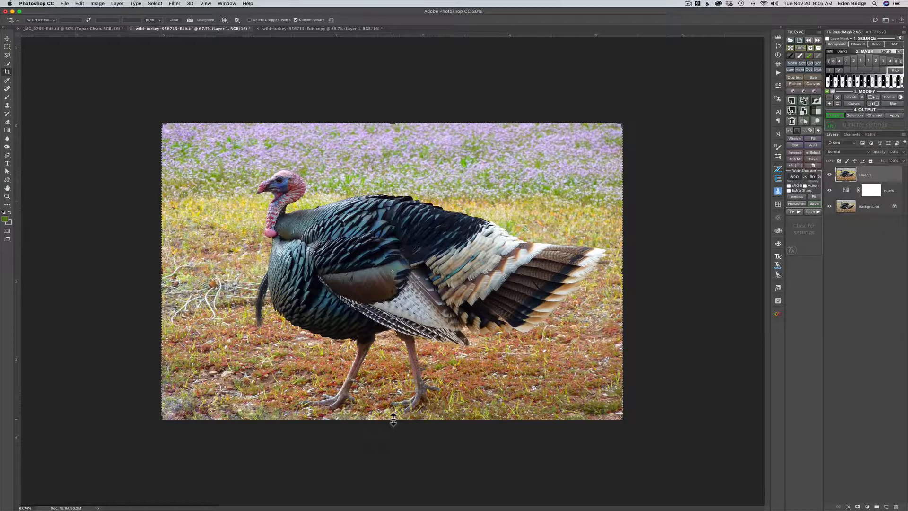
pyautogui.moveTo(393, 419); pyautogui.dragTo(394, 432)
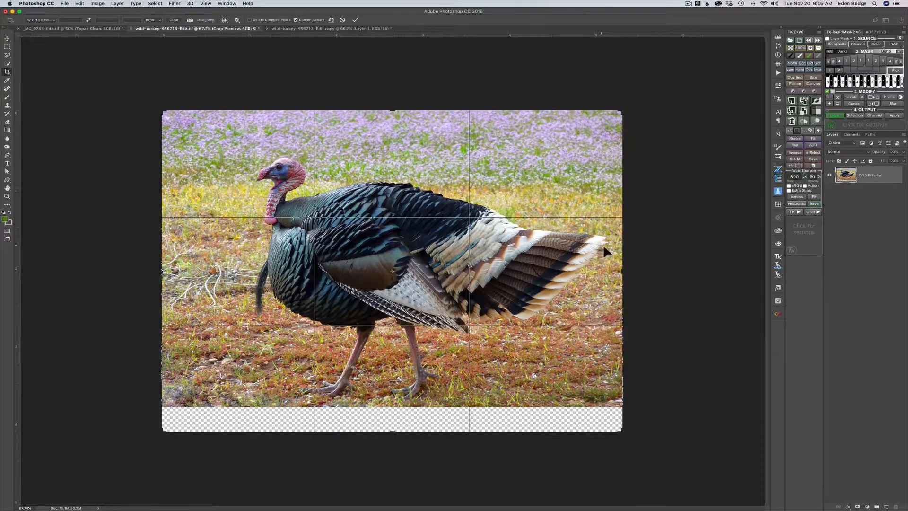
pyautogui.moveTo(623, 271); pyautogui.dragTo(637, 271)
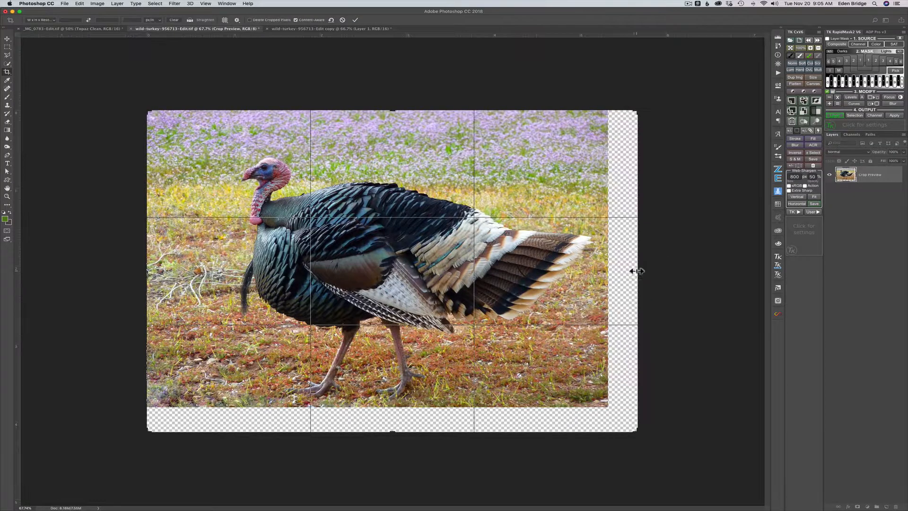
pyautogui.moveTo(147, 271); pyautogui.dragTo(116, 270)
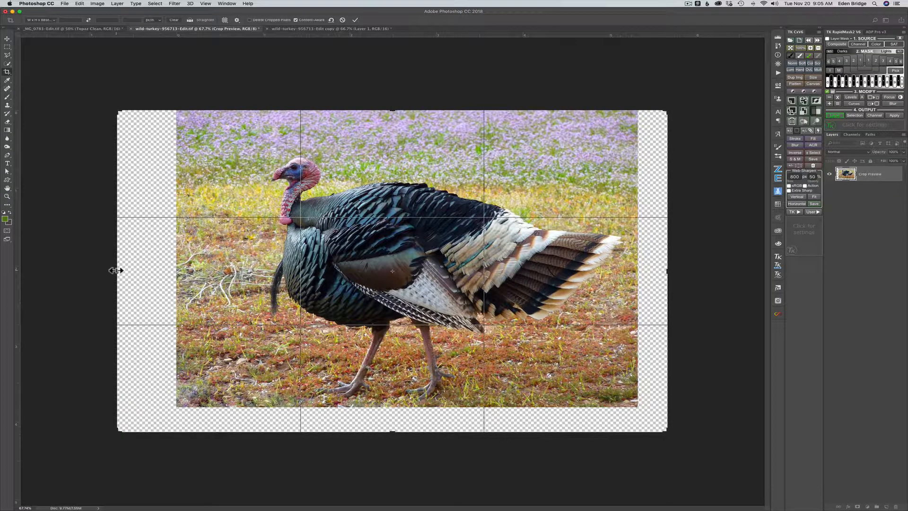
pyautogui.moveTo(115, 270); pyautogui.dragTo(111, 270)
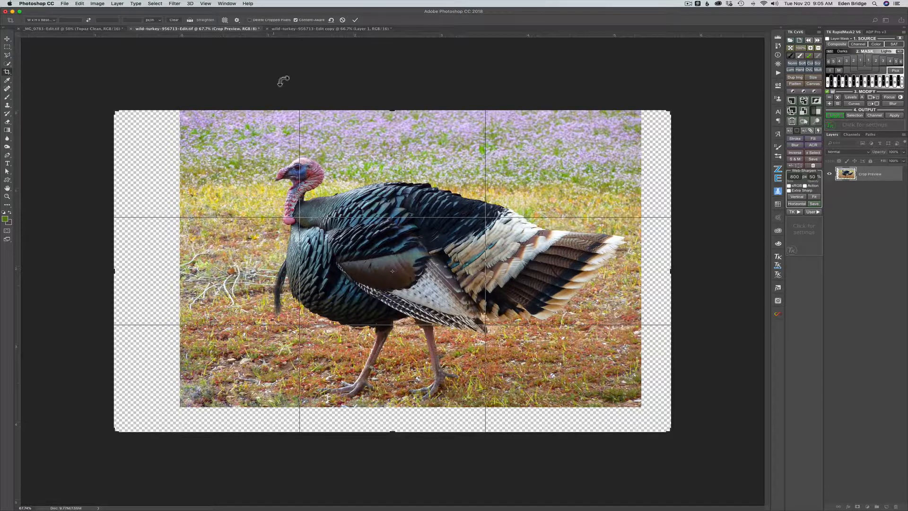
pyautogui.click(354, 20)
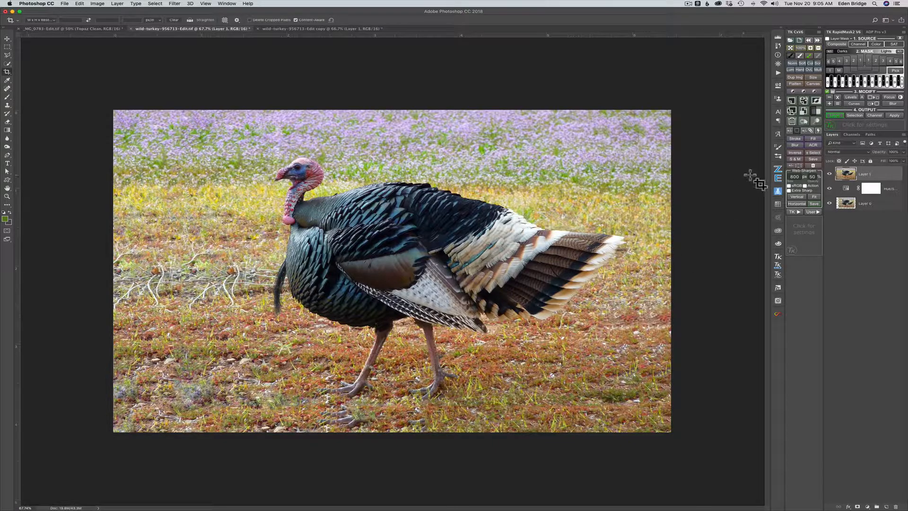
# - Add an empty layer above Layer 1 and clone grass over the duplicated foot below the turkey with the Clone Stamp
pyautogui.moveTo(865, 178); pyautogui.dragTo(886, 507)
pyautogui.click(886, 507)
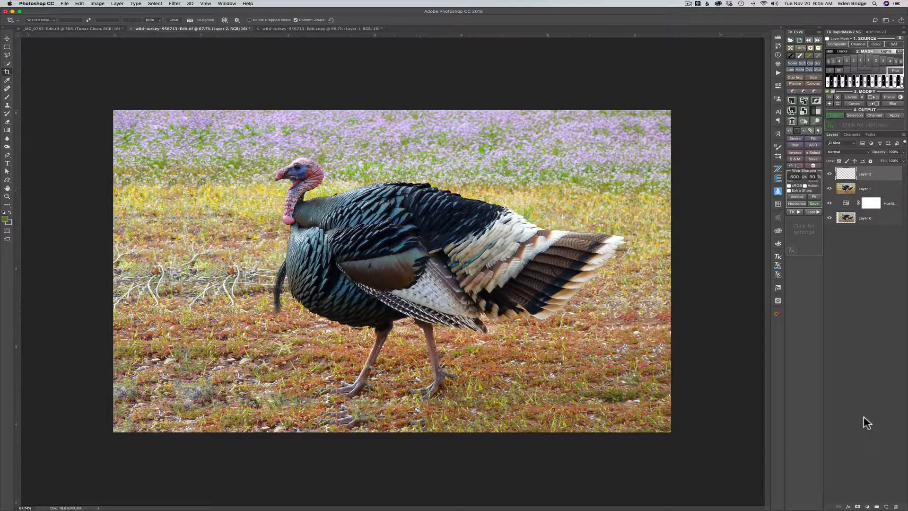
pyautogui.press('s')
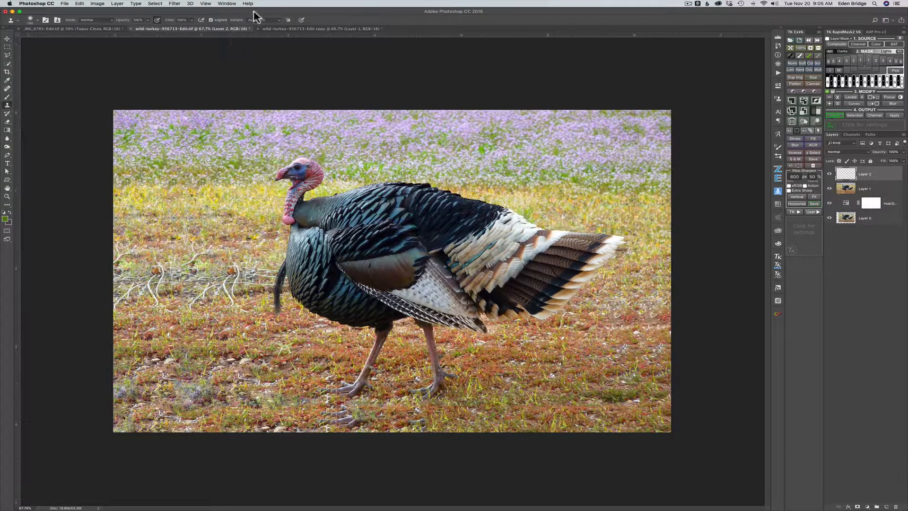
pyautogui.keyDown('alt'); pyautogui.click(417, 384); pyautogui.keyUp('alt')
pyautogui.click(427, 420)
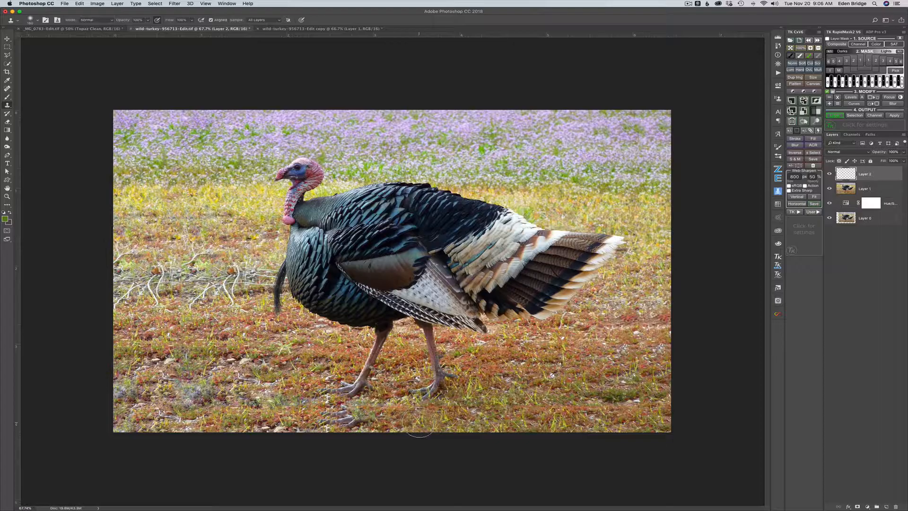
pyautogui.moveTo(368, 423); pyautogui.dragTo(330, 420)
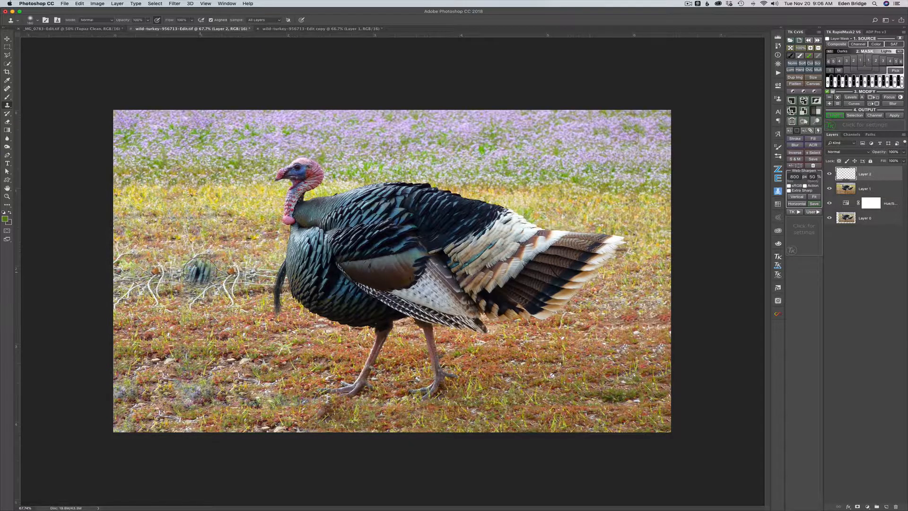
# - Clone-stamp fresh ground samples over repeated patches in the field in front of the turkey and below its tail
pyautogui.keyDown('alt'); pyautogui.click(199, 273); pyautogui.keyUp('alt')
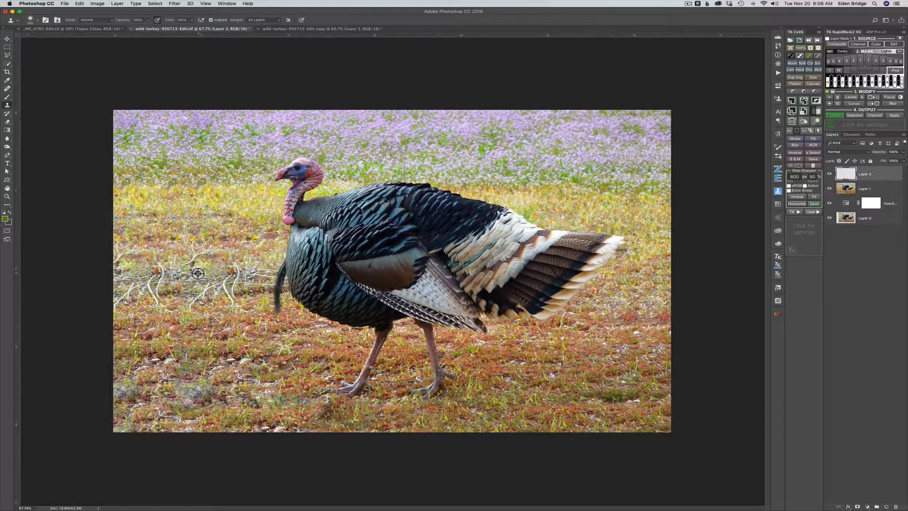
pyautogui.moveTo(198, 273)
pyautogui.mouseDown()
pyautogui.moveTo(182, 273)
pyautogui.moveTo(187, 293)
pyautogui.mouseUp()
pyautogui.keyDown('alt'); pyautogui.click(197, 276); pyautogui.keyUp('alt')
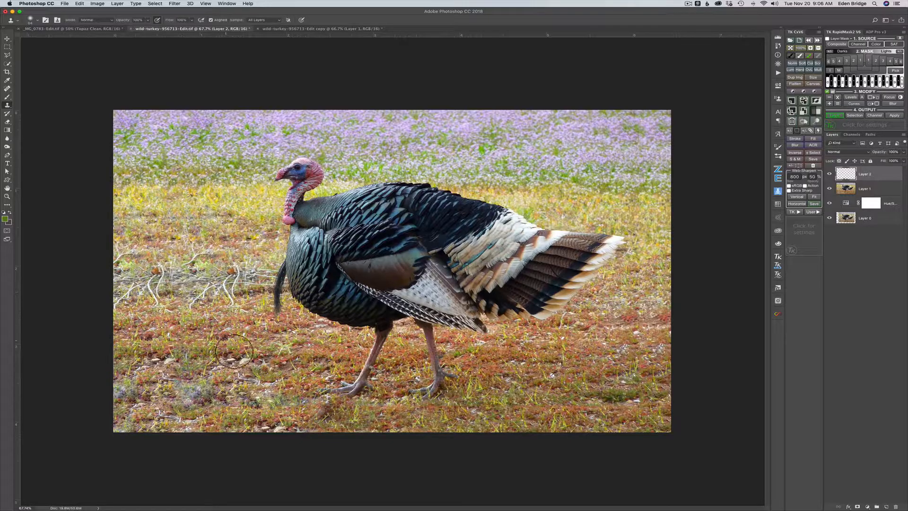
pyautogui.keyDown('alt'); pyautogui.click(195, 329); pyautogui.keyUp('alt')
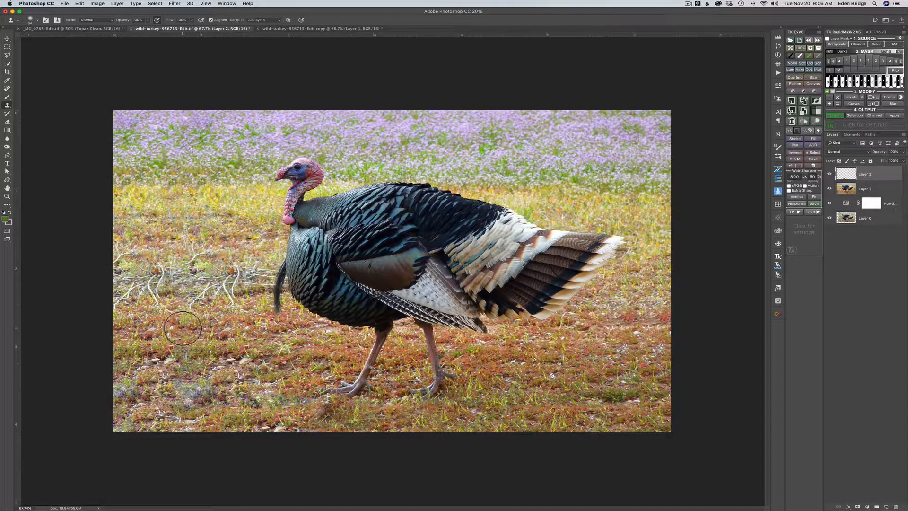
pyautogui.moveTo(181, 327)
pyautogui.mouseDown()
pyautogui.moveTo(189, 370)
pyautogui.moveTo(178, 414)
pyautogui.mouseUp()
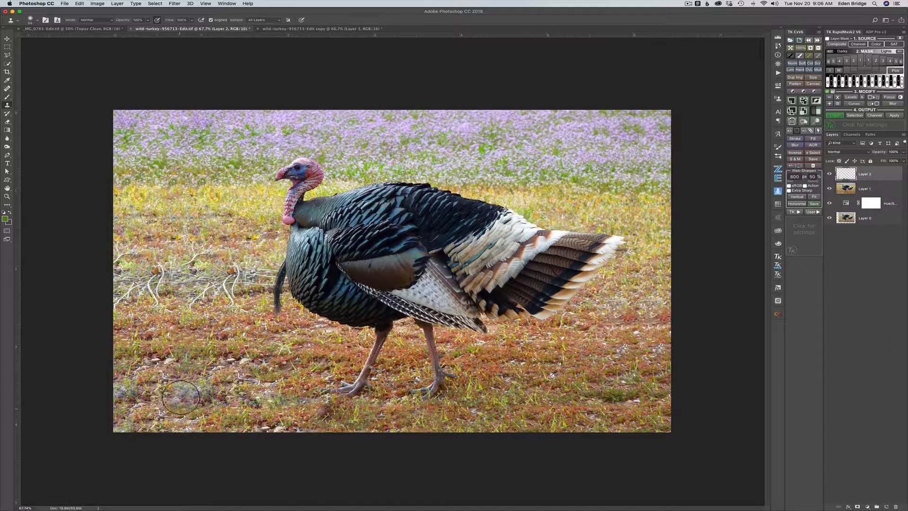
pyautogui.keyDown('alt'); pyautogui.click(194, 186); pyautogui.keyUp('alt')
pyautogui.moveTo(182, 188); pyautogui.dragTo(183, 190)
pyautogui.keyDown('alt'); pyautogui.click(207, 187); pyautogui.keyUp('alt')
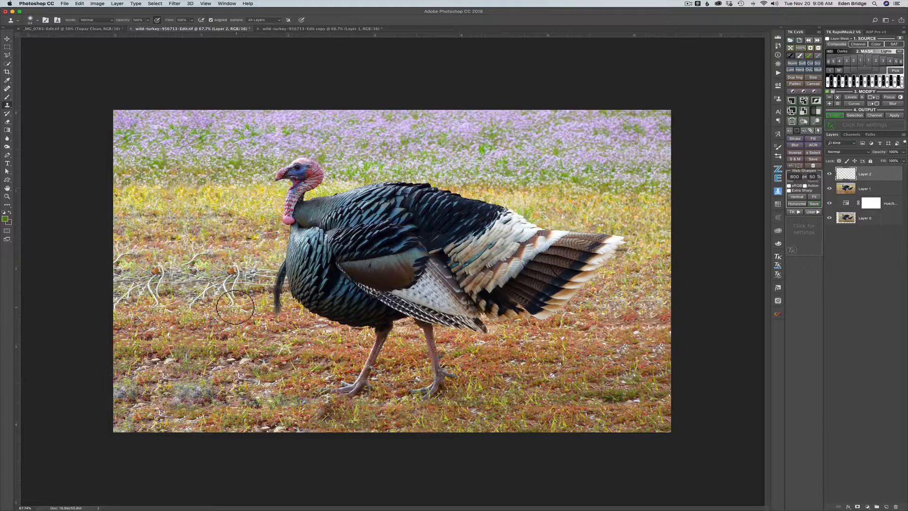
pyautogui.keyDown('alt'); pyautogui.click(611, 321); pyautogui.keyUp('alt')
pyautogui.moveTo(610, 324)
pyautogui.mouseDown()
pyautogui.moveTo(626, 326)
pyautogui.moveTo(628, 340)
pyautogui.mouseUp()
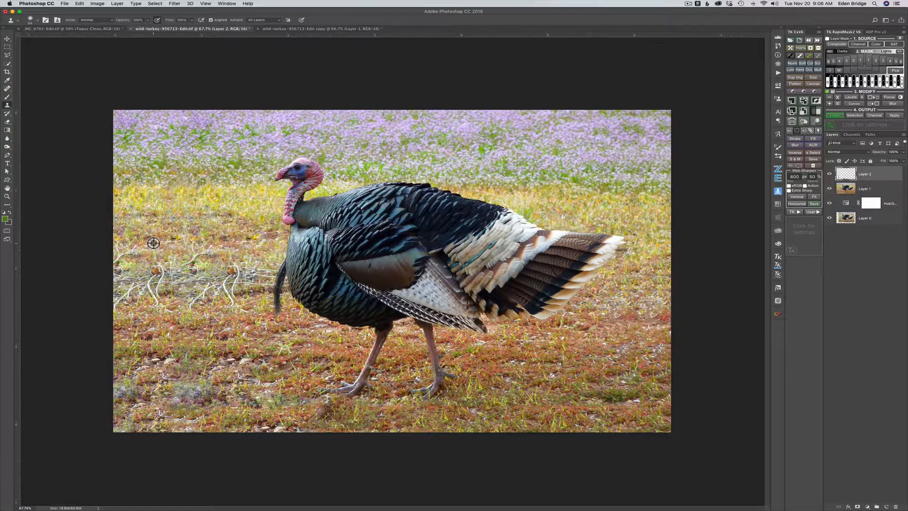
# - Clone grass over the upper part of the duplicated twigs in the field in front of the turkey
pyautogui.click(116, 259)
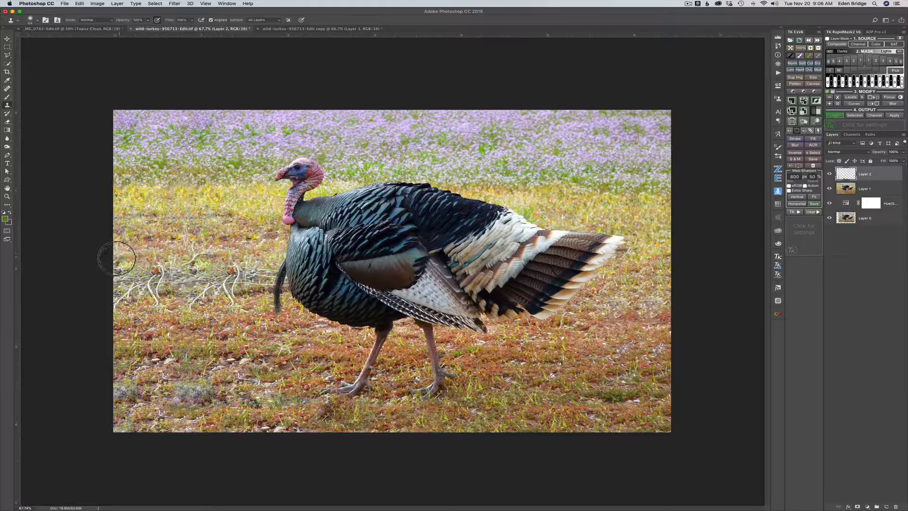
pyautogui.click(119, 253)
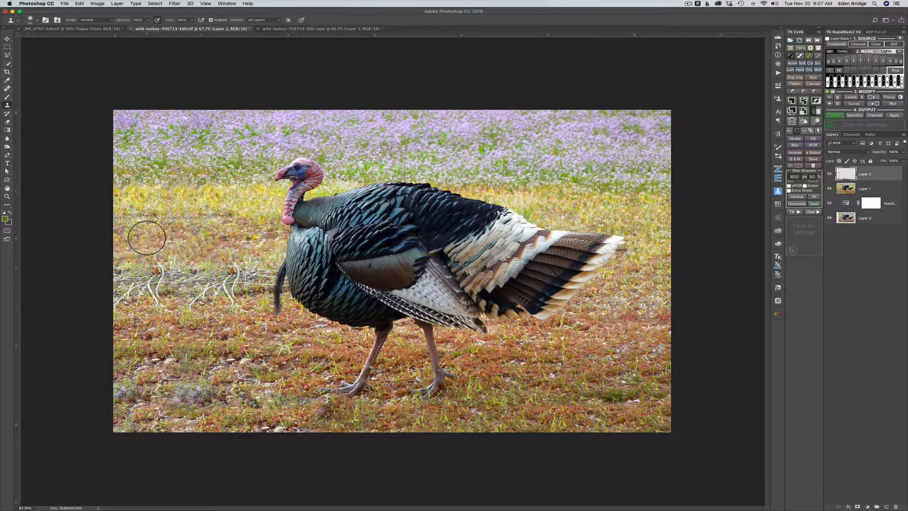
pyautogui.keyDown('alt'); pyautogui.click(150, 237); pyautogui.keyUp('alt')
pyautogui.moveTo(183, 245)
pyautogui.mouseDown()
pyautogui.moveTo(195, 250)
pyautogui.moveTo(209, 237)
pyautogui.mouseUp()
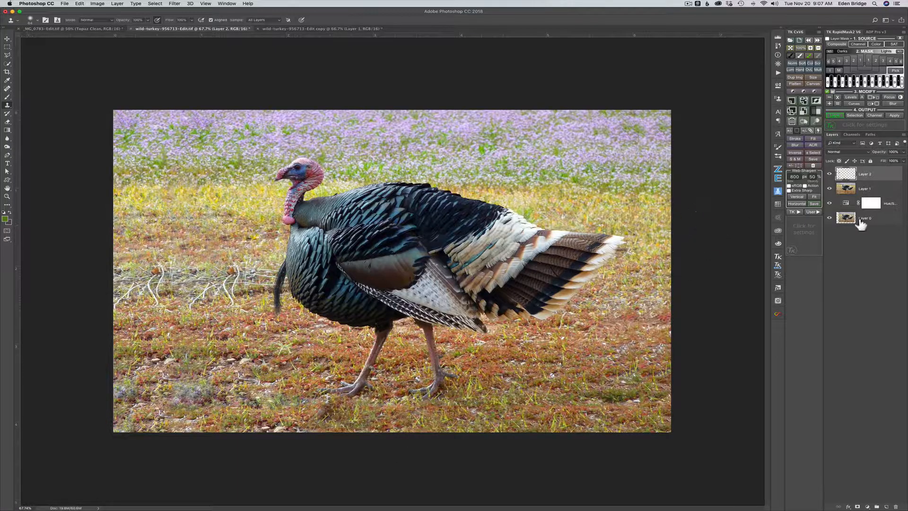
# - Compare the extended image with the original photo by showing Layer 0 alone and restoring the other layers
pyautogui.keyDown('alt'); pyautogui.click(830, 219); pyautogui.keyUp('alt')
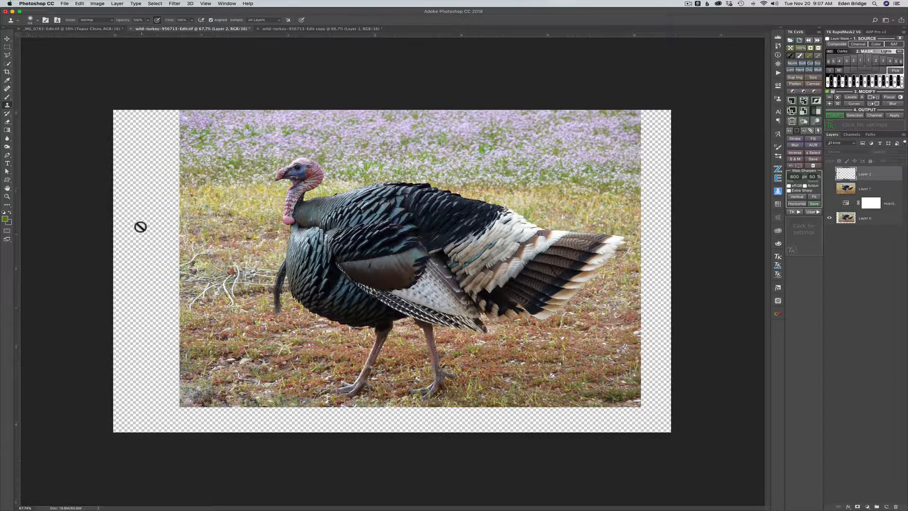
pyautogui.keyDown('alt'); pyautogui.click(830, 219); pyautogui.keyUp('alt')
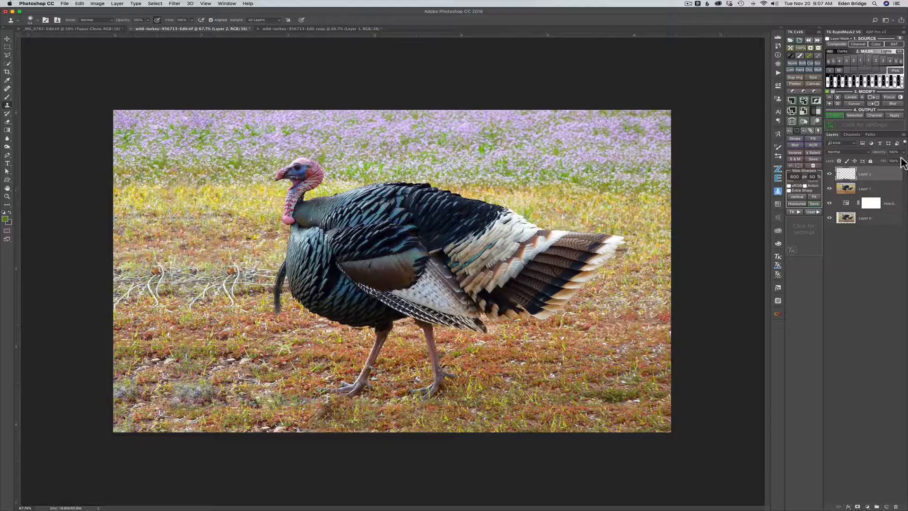
# - Stamp all visible layers onto a new layer and open it in the Topaz Studio Impression filter
pyautogui.press('alt+shift+super+e')
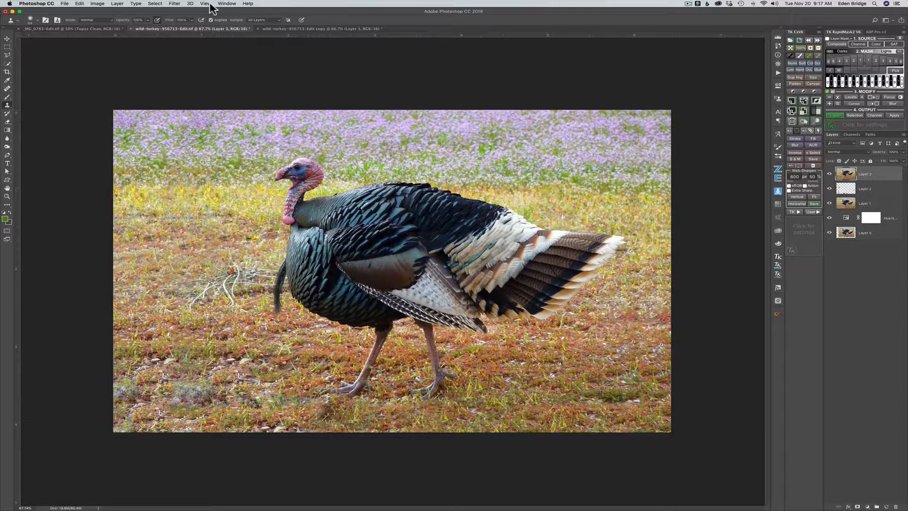
pyautogui.click(175, 4)
pyautogui.moveTo(219, 176)
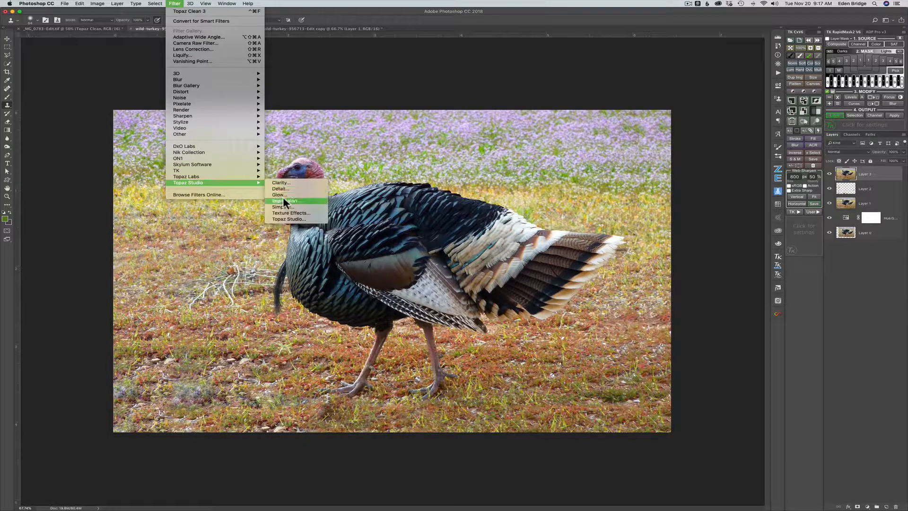
pyautogui.click(285, 201)
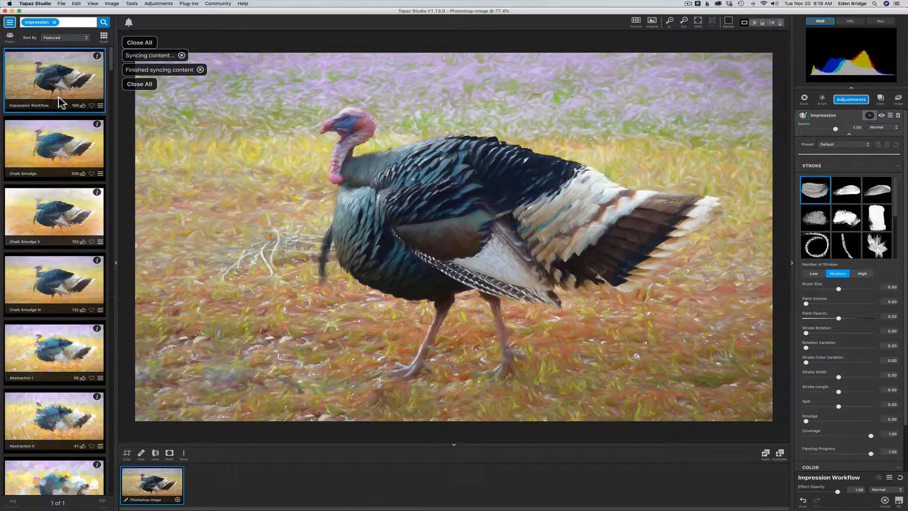
# - Preview the Impression presets Chalk Smudge, Abstraction III and Cave Dweller I on the turkey image
pyautogui.click(66, 150)
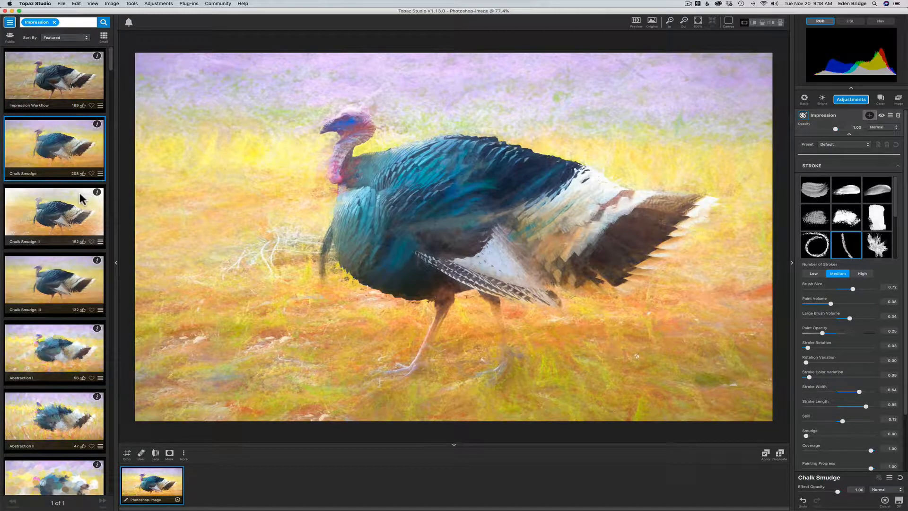
pyautogui.scroll(-1, 81, 198)
pyautogui.scroll(-10, 82, 198)
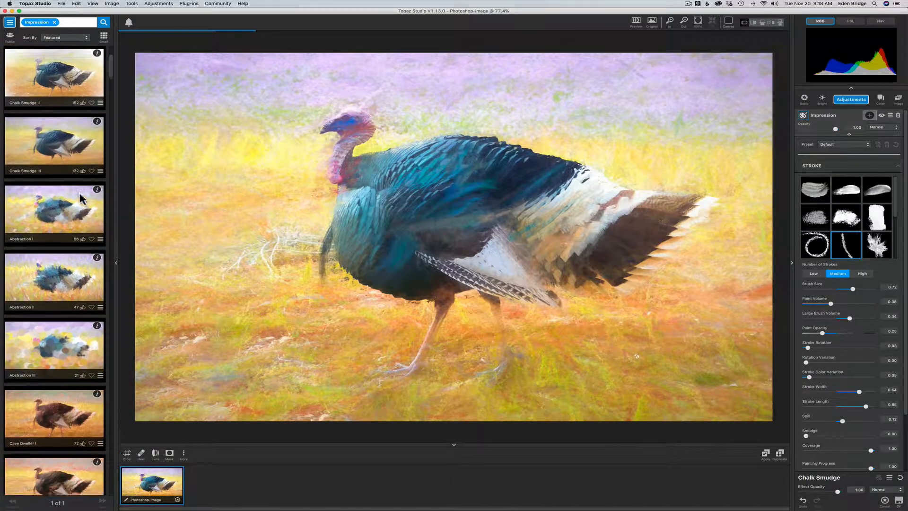
pyautogui.scroll(-5, 81, 198)
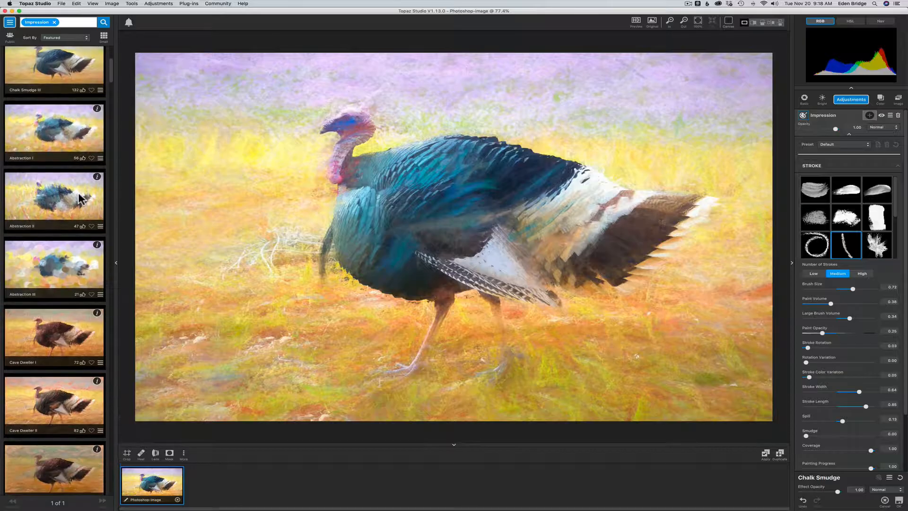
pyautogui.scroll(-1, 81, 198)
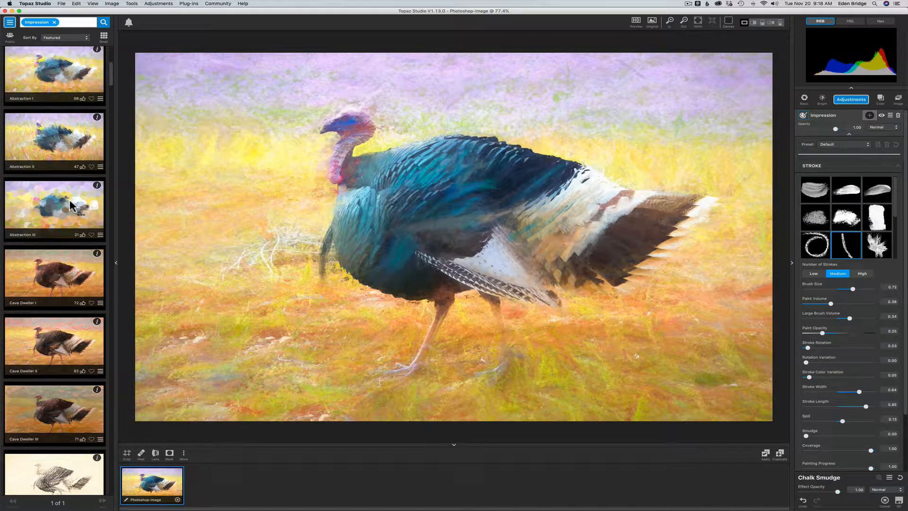
pyautogui.click(70, 205)
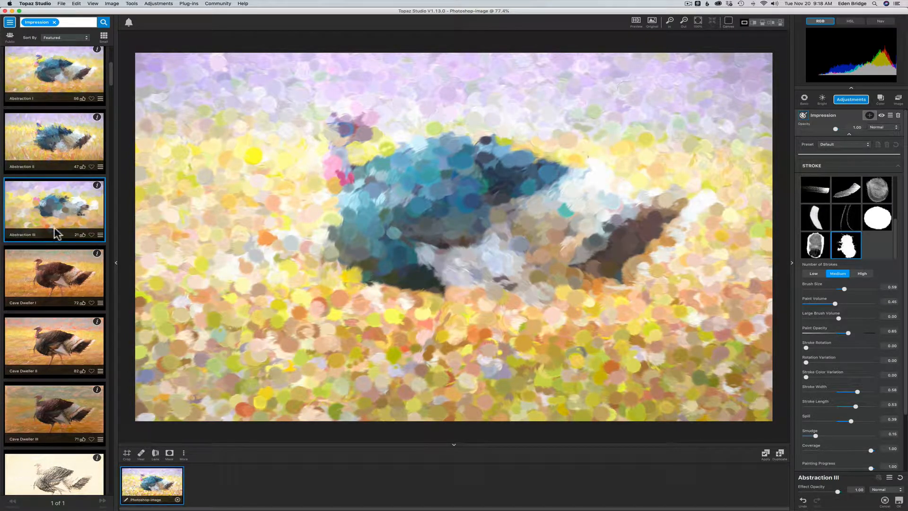
pyautogui.scroll(-5, 56, 232)
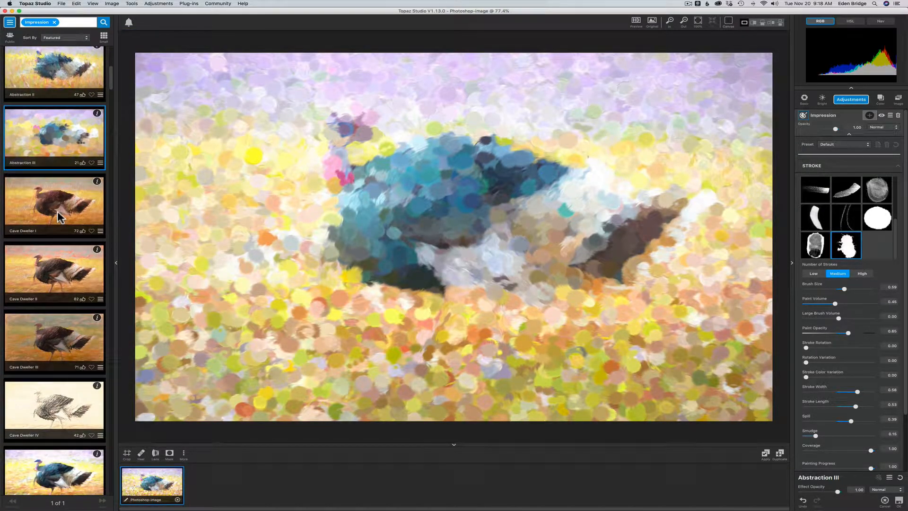
pyautogui.click(58, 211)
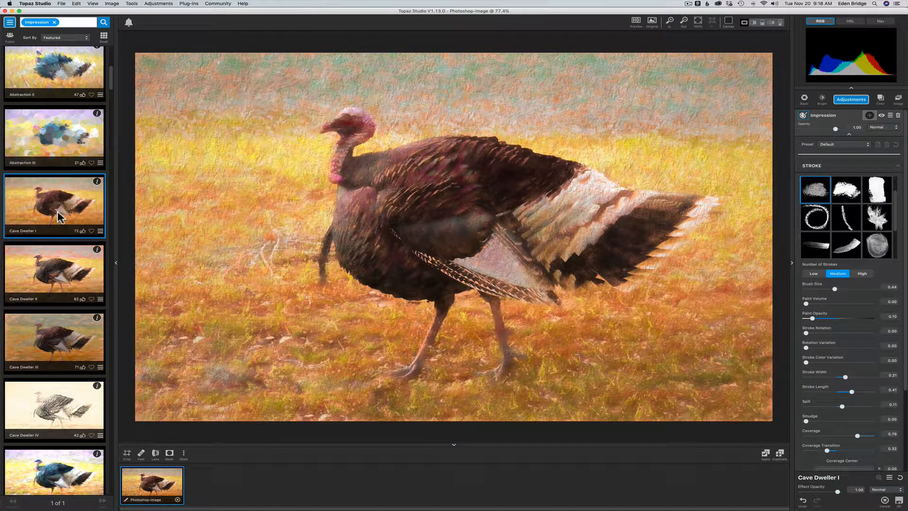
# - Preview the Cezanne II Impression preset on the turkey image
pyautogui.scroll(-13, 58, 211)
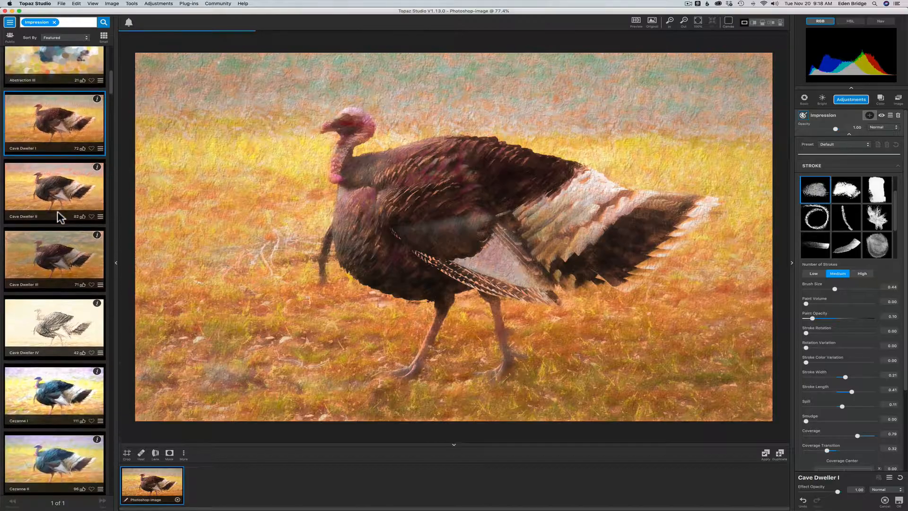
pyautogui.scroll(-12, 59, 216)
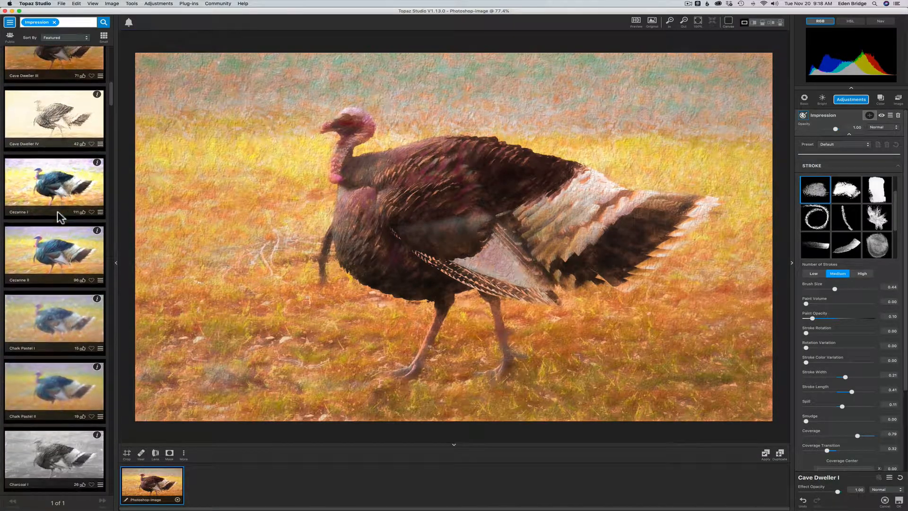
pyautogui.scroll(-5, 57, 212)
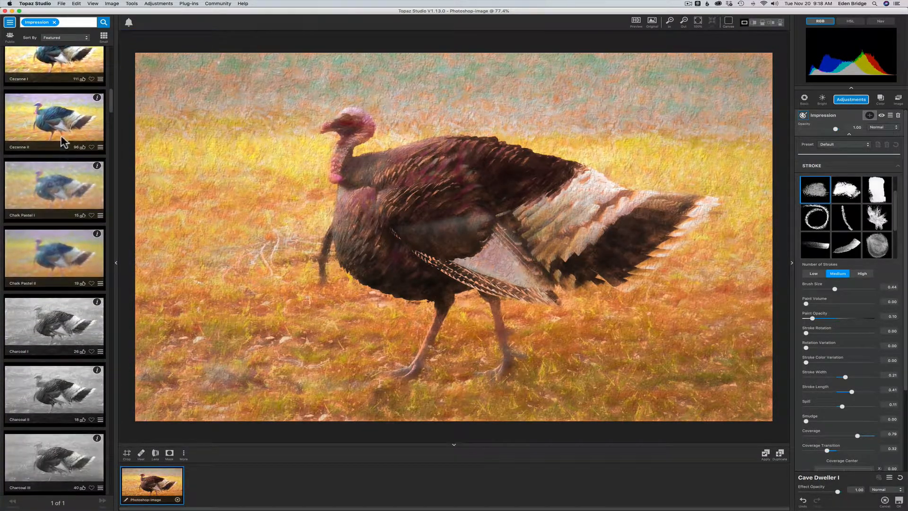
pyautogui.click(56, 121)
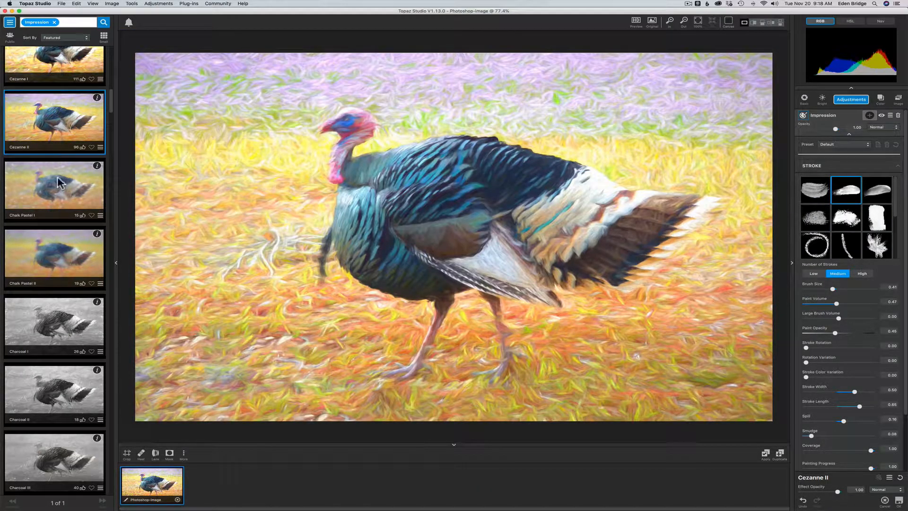
# - Find the Degas Dancers I preset further down the Impression presets and apply it to the turkey image
pyautogui.scroll(-3, 58, 177)
pyautogui.scroll(-5, 58, 180)
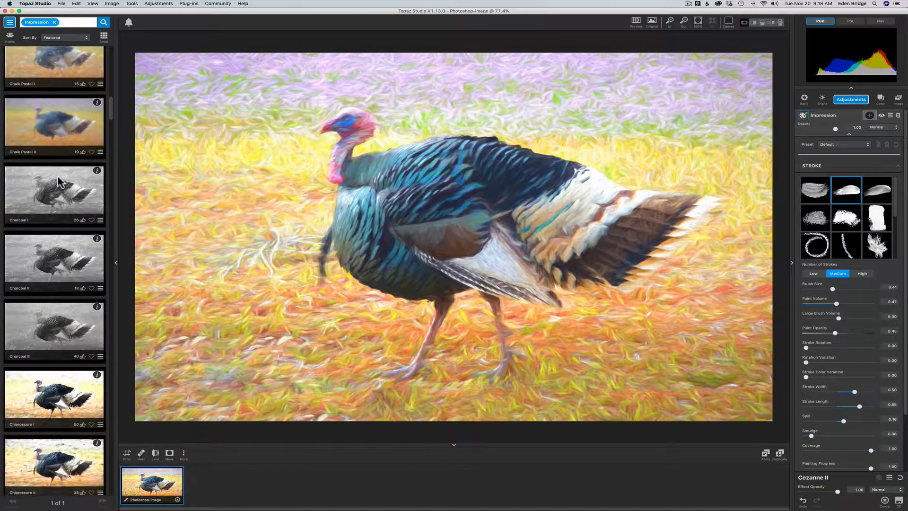
pyautogui.scroll(-7, 62, 196)
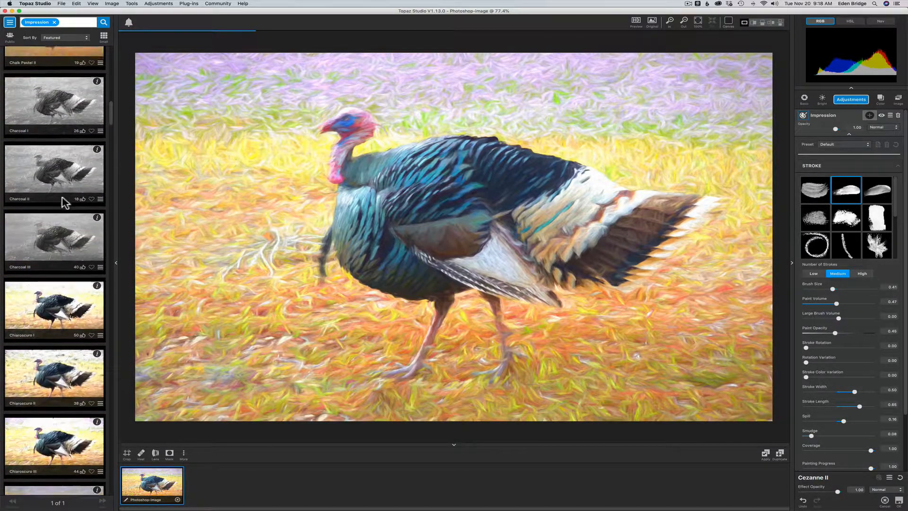
pyautogui.scroll(-7, 62, 201)
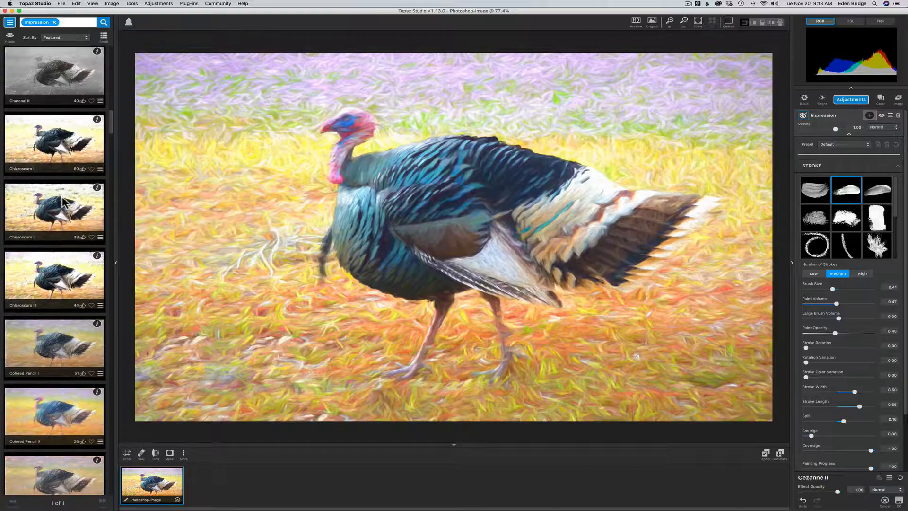
pyautogui.scroll(-10, 64, 202)
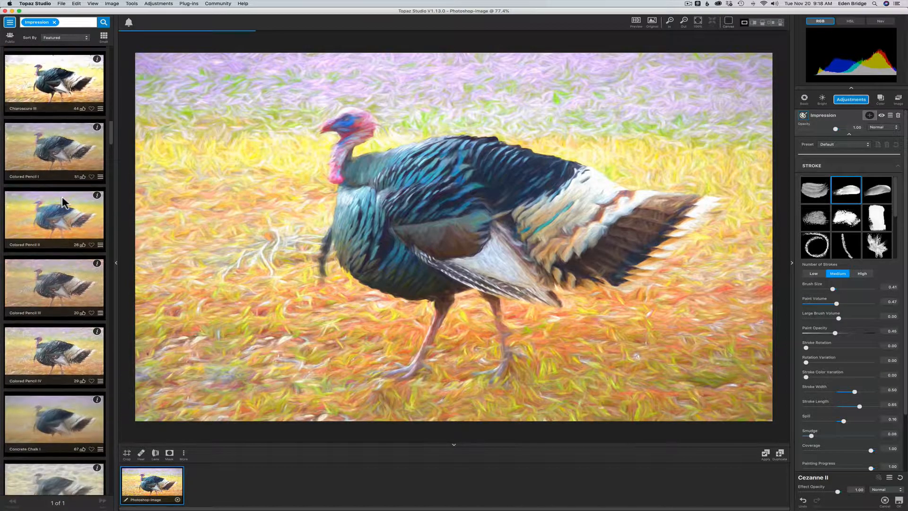
pyautogui.scroll(-7, 65, 202)
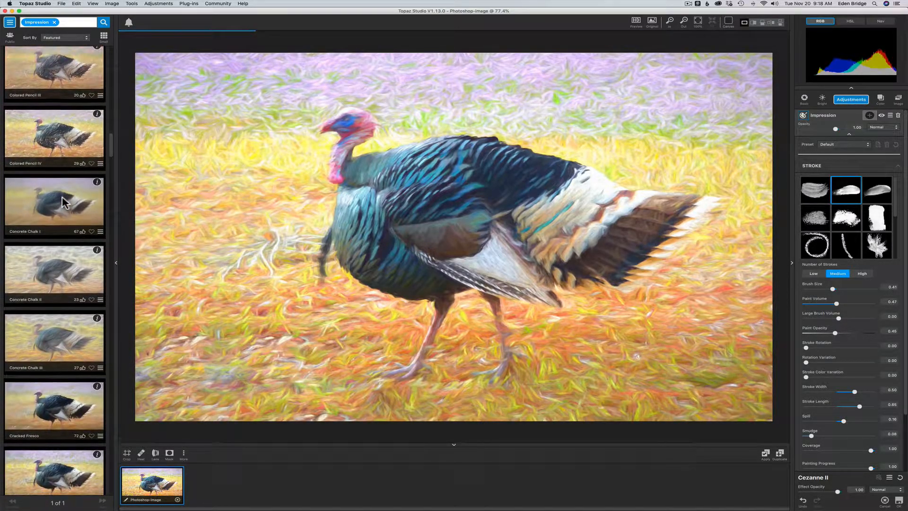
pyautogui.scroll(-8, 62, 204)
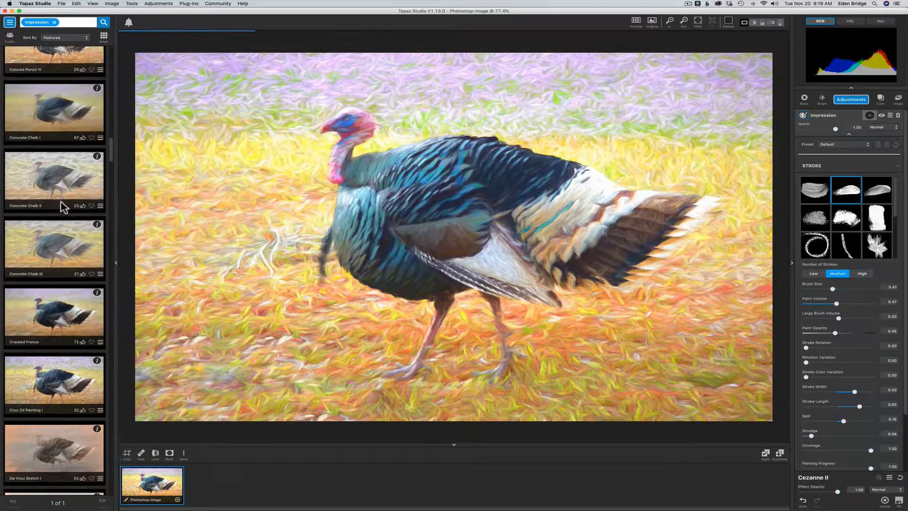
pyautogui.scroll(-12, 62, 203)
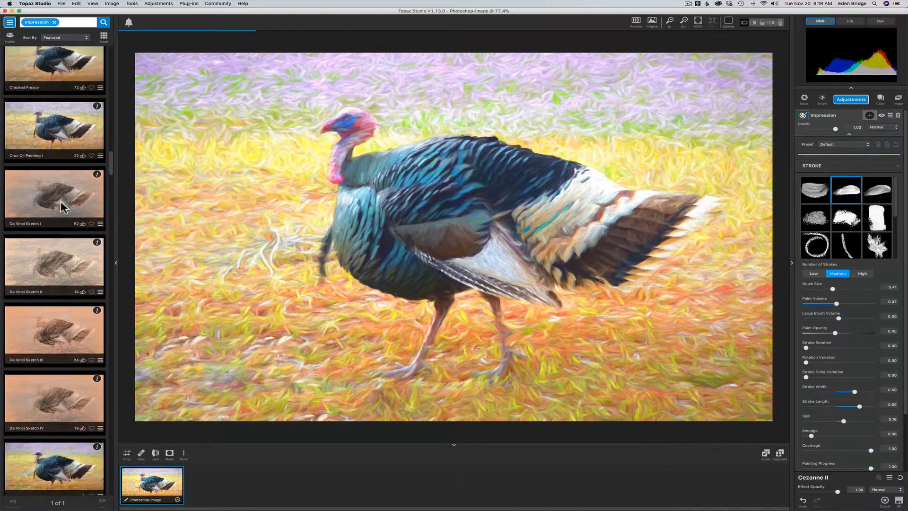
pyautogui.scroll(-8, 63, 207)
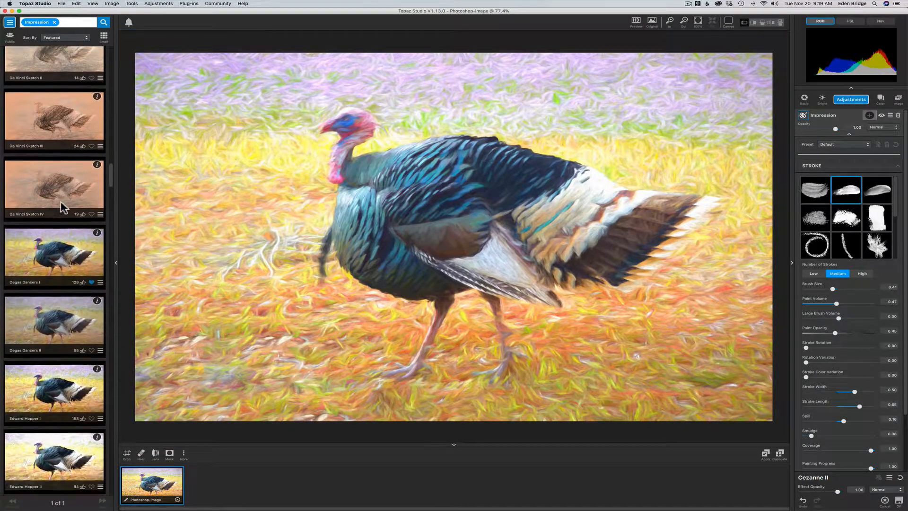
pyautogui.scroll(-1, 63, 206)
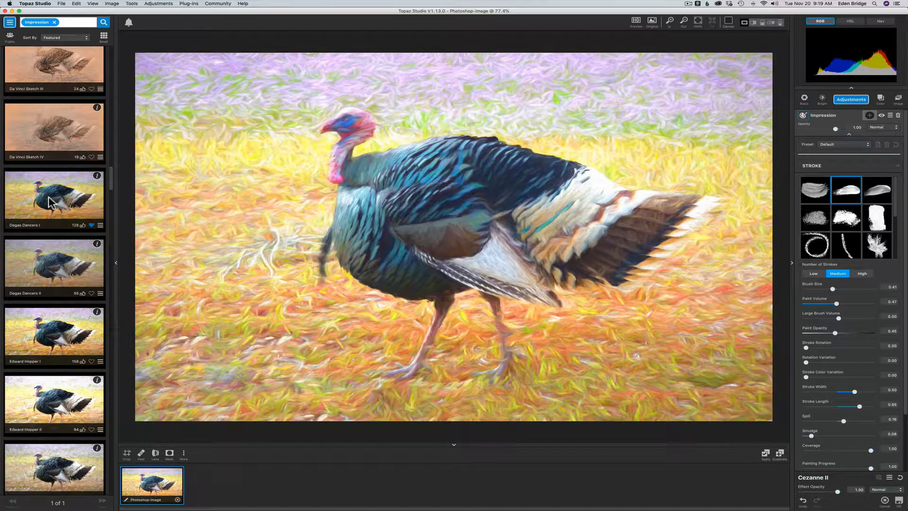
pyautogui.click(52, 202)
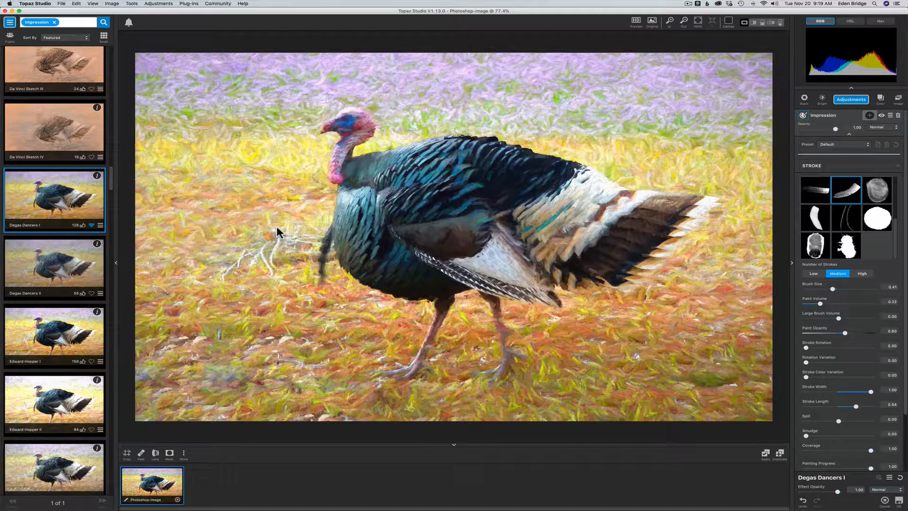
# - Try the Edward Hopper I preset for comparison and return to Degas Dancers I
pyautogui.scroll(-2, 92, 249)
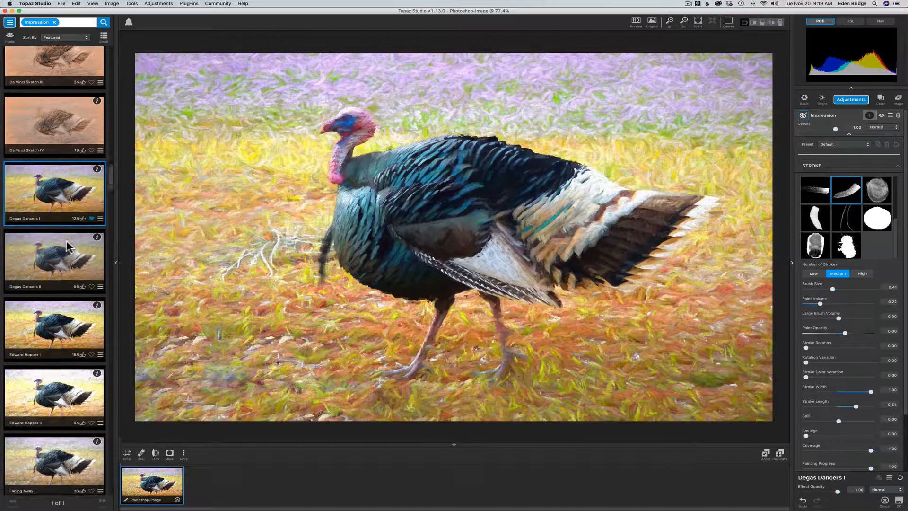
pyautogui.click(53, 313)
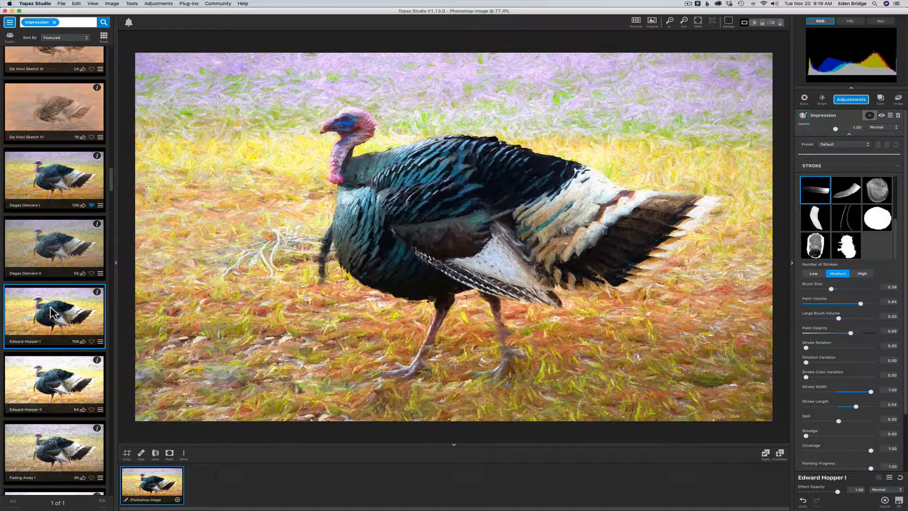
pyautogui.click(60, 178)
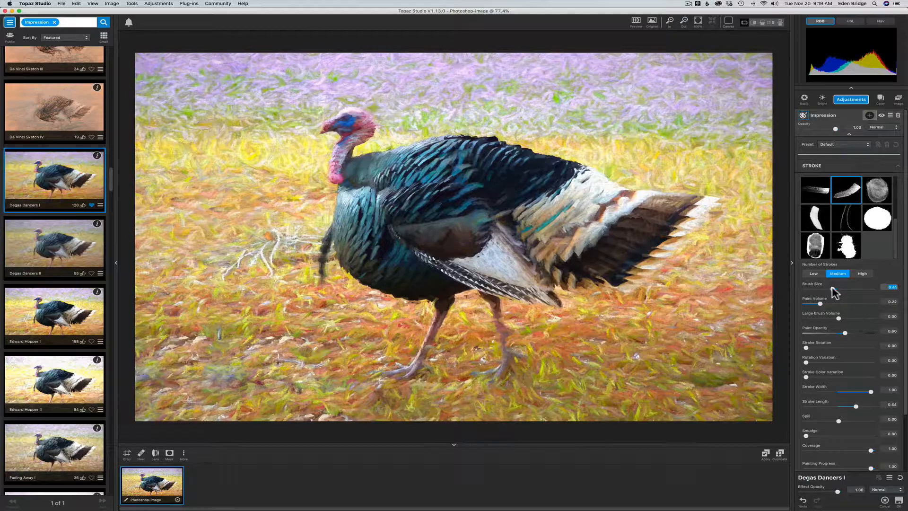
# - Set the stroke's brush size to 0.34, paint volume to 0.45, large brush volume to about 0.68 and paint opacity to 0.67
pyautogui.moveTo(832, 287); pyautogui.dragTo(833, 287)
pyautogui.moveTo(832, 288)
pyautogui.mouseDown()
pyautogui.moveTo(846, 288)
pyautogui.moveTo(823, 288)
pyautogui.moveTo(843, 304)
pyautogui.moveTo(831, 306)
pyautogui.moveTo(878, 317)
pyautogui.moveTo(829, 319)
pyautogui.moveTo(872, 318)
pyautogui.mouseUp()
pyautogui.click(838, 317)
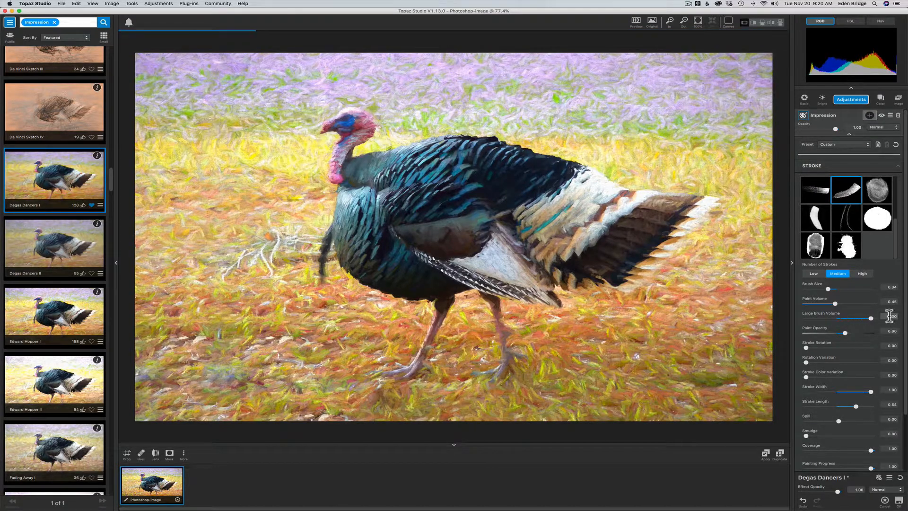
pyautogui.click(860, 318)
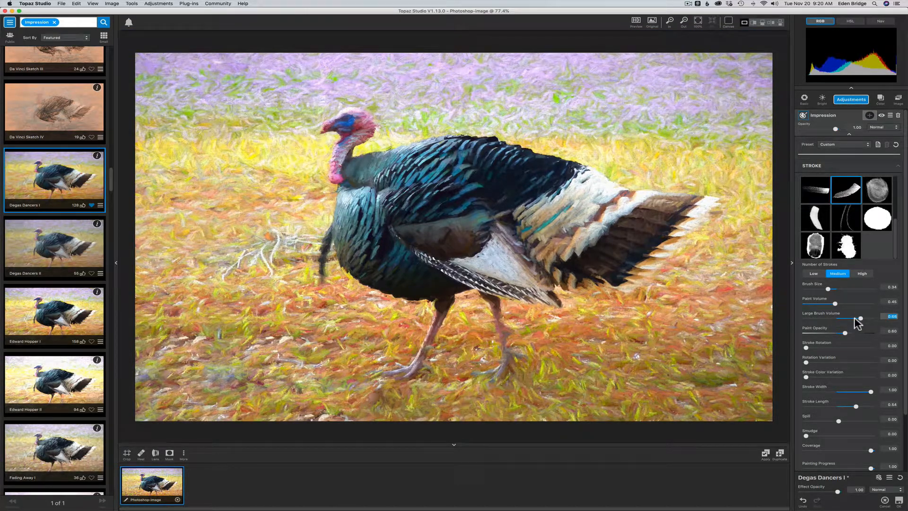
pyautogui.scroll(-3, 889, 324)
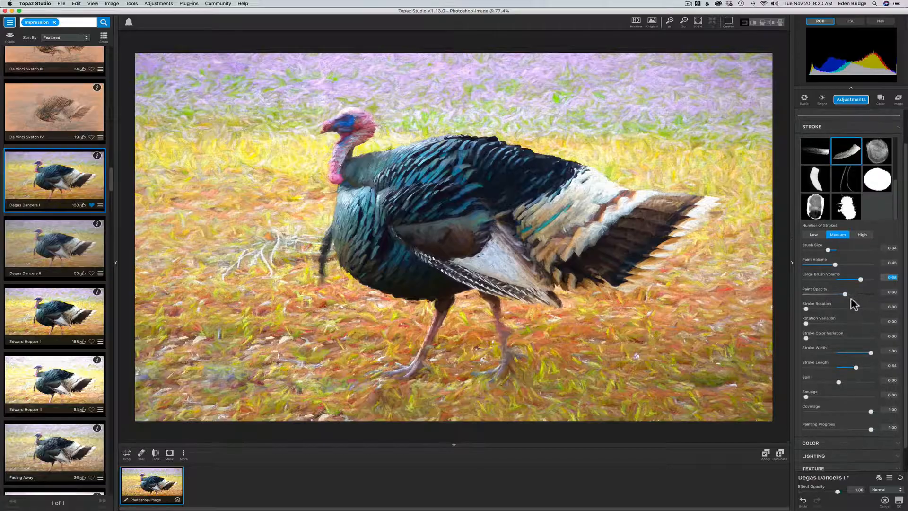
pyautogui.moveTo(846, 294)
pyautogui.mouseDown()
pyautogui.moveTo(891, 296)
pyautogui.moveTo(793, 294)
pyautogui.moveTo(854, 297)
pyautogui.mouseUp()
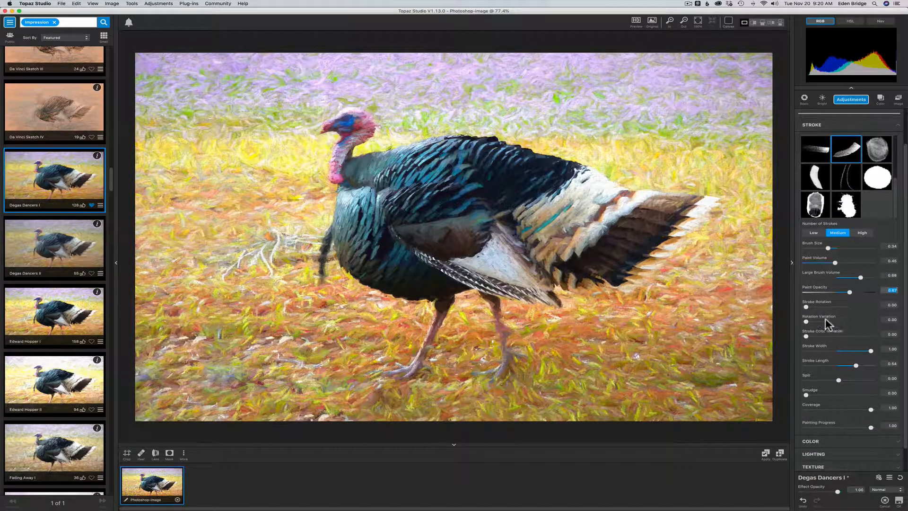
# - Try a stroke rotation of about 0.28 on the painted strokes and reset it to 0
pyautogui.moveTo(805, 305)
pyautogui.mouseDown()
pyautogui.moveTo(841, 308)
pyautogui.moveTo(825, 307)
pyautogui.mouseUp()
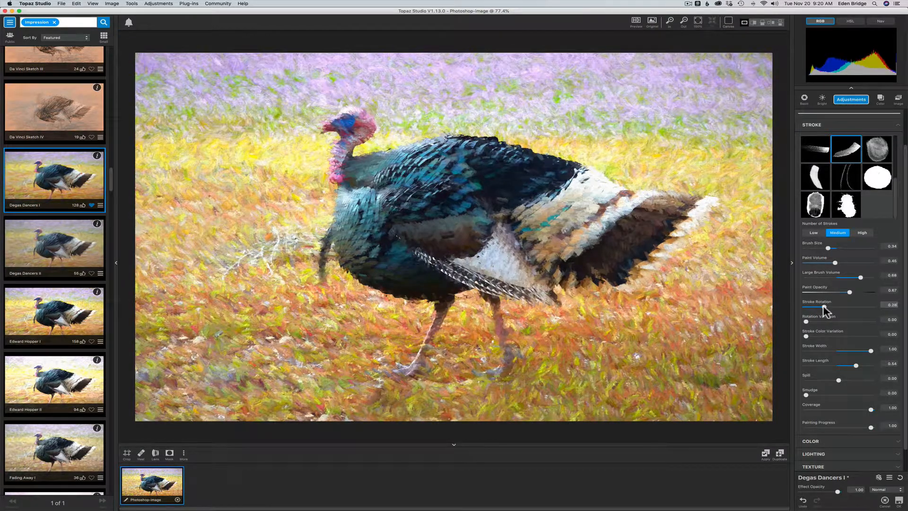
pyautogui.moveTo(804, 321)
pyautogui.mouseDown()
pyautogui.moveTo(833, 321)
pyautogui.moveTo(781, 321)
pyautogui.moveTo(767, 301)
pyautogui.mouseUp()
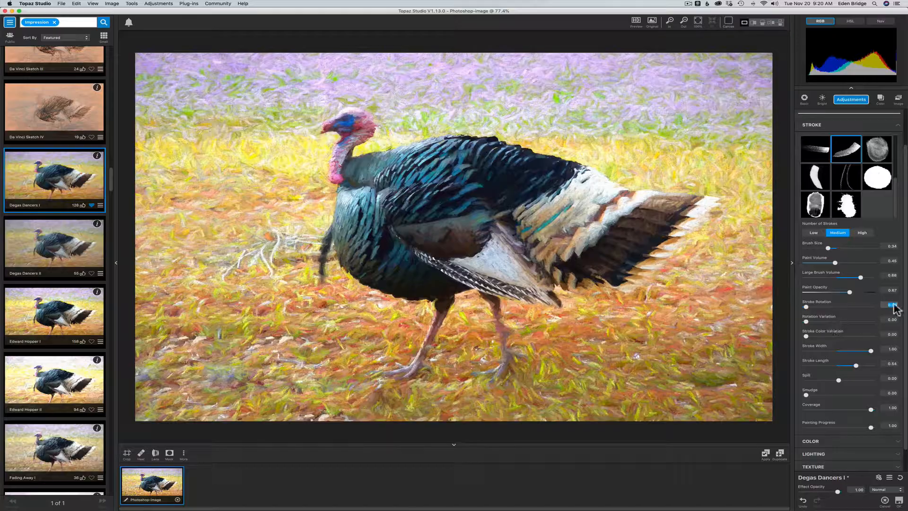
# - Lengthen the painted strokes by setting the stroke length to 0.79, keeping the stroke width at 1.00
pyautogui.scroll(-2, 899, 303)
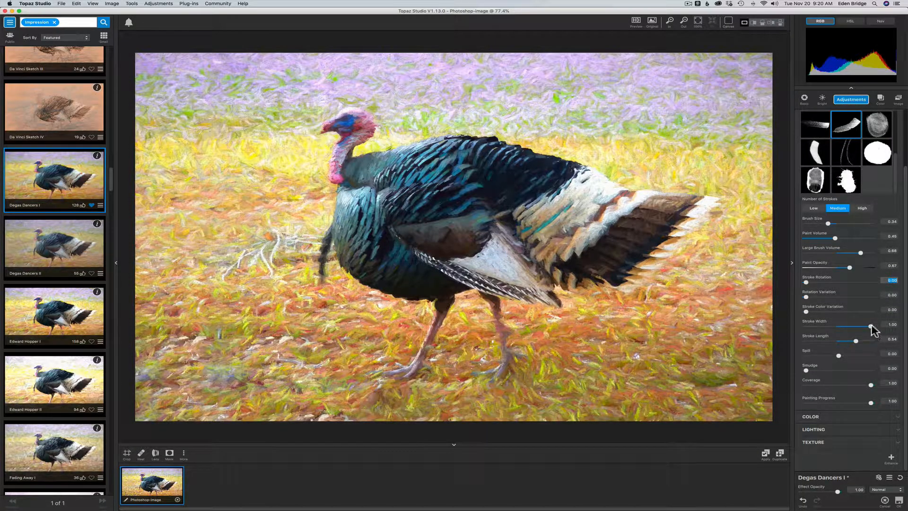
pyautogui.moveTo(871, 328)
pyautogui.mouseDown()
pyautogui.moveTo(832, 330)
pyautogui.moveTo(871, 330)
pyautogui.mouseUp()
pyautogui.moveTo(856, 338)
pyautogui.mouseDown()
pyautogui.moveTo(839, 339)
pyautogui.moveTo(864, 341)
pyautogui.mouseUp()
pyautogui.click(886, 338)
# - Reduce the painting progress of the Impression strokes to 0.65
pyautogui.moveTo(871, 402)
pyautogui.mouseDown()
pyautogui.moveTo(834, 394)
pyautogui.moveTo(825, 402)
pyautogui.moveTo(848, 403)
pyautogui.mouseUp()
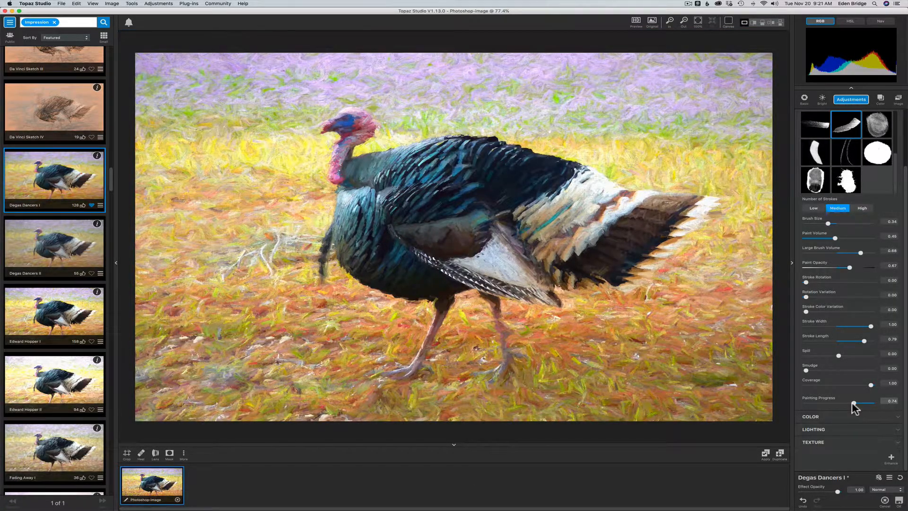
pyautogui.moveTo(847, 403); pyautogui.dragTo(849, 403)
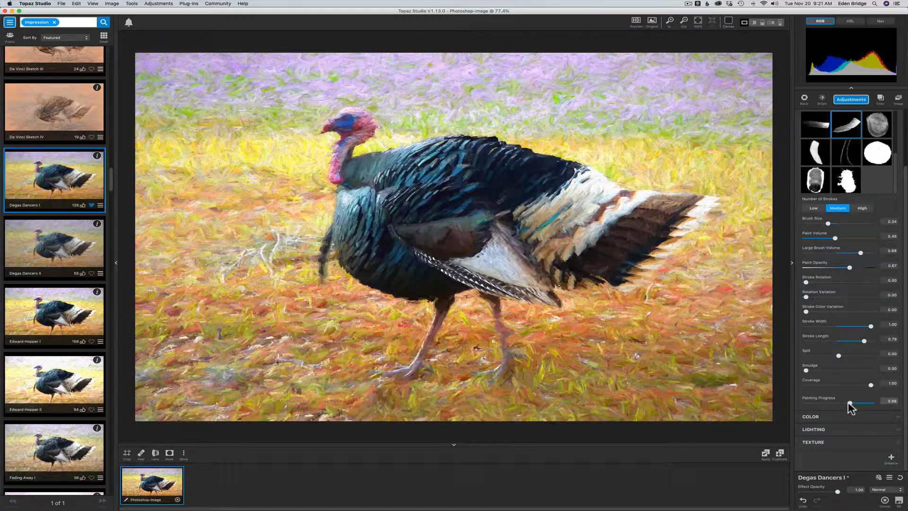
pyautogui.moveTo(849, 403); pyautogui.dragTo(847, 403)
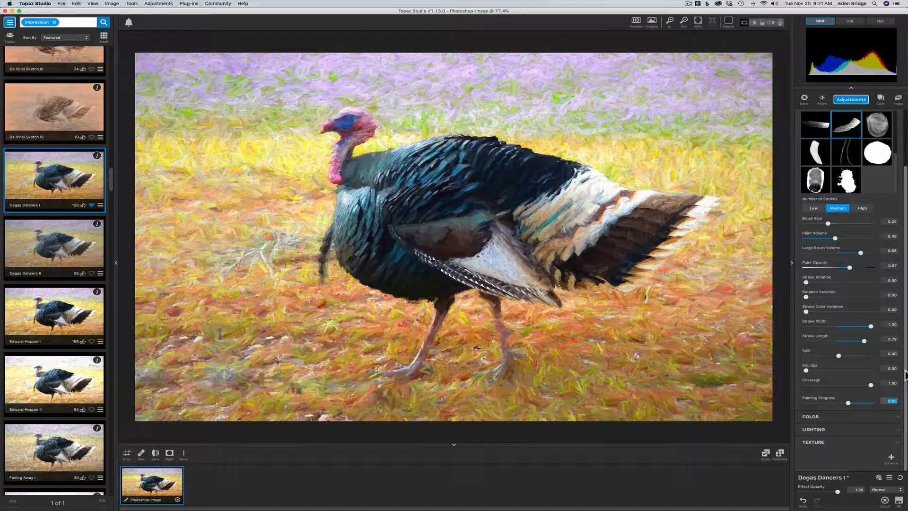
# - Try a canvas texture strength of 0.82 in the Impression texture settings and settle on 0
pyautogui.click(857, 442)
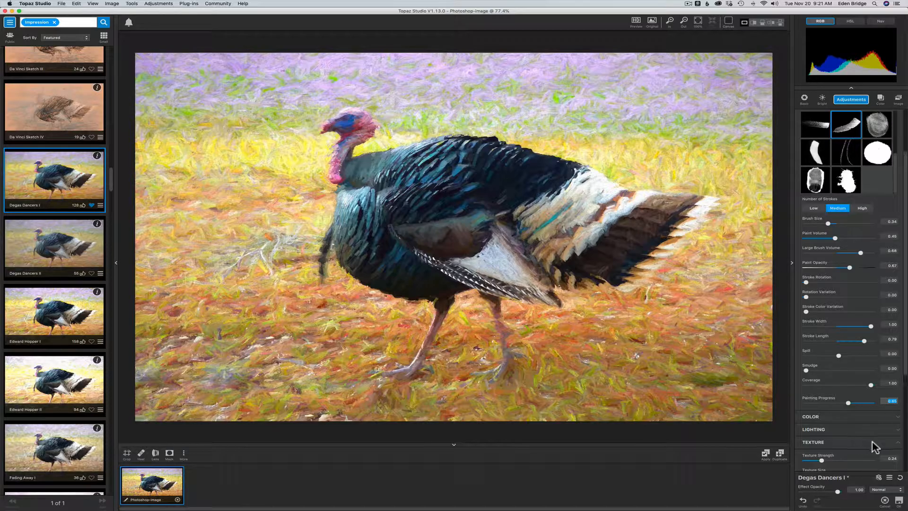
pyautogui.scroll(-6, 903, 370)
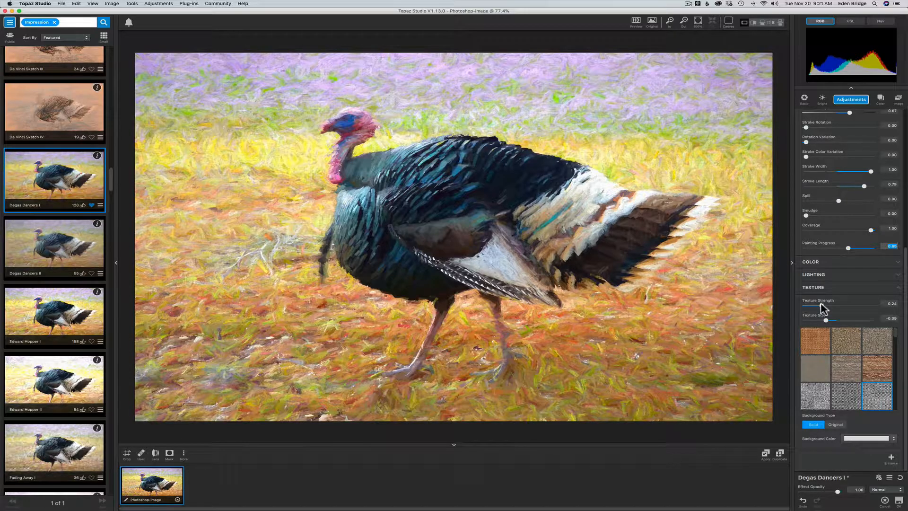
pyautogui.moveTo(821, 308); pyautogui.dragTo(859, 309)
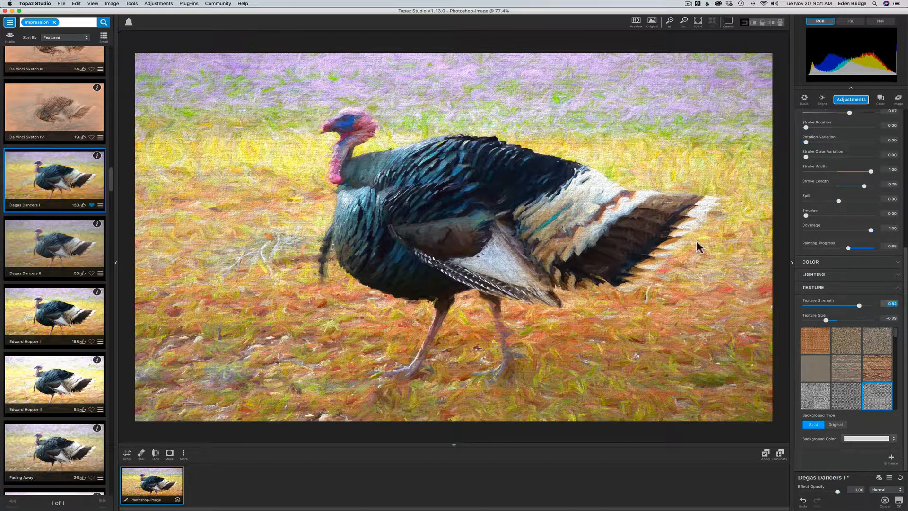
pyautogui.scroll(-1, 857, 362)
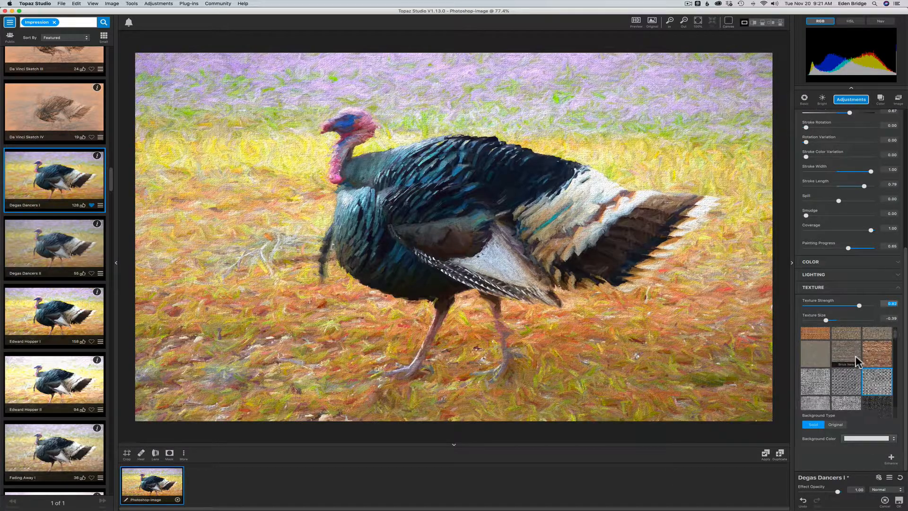
pyautogui.scroll(1, 857, 362)
pyautogui.scroll(3, 855, 331)
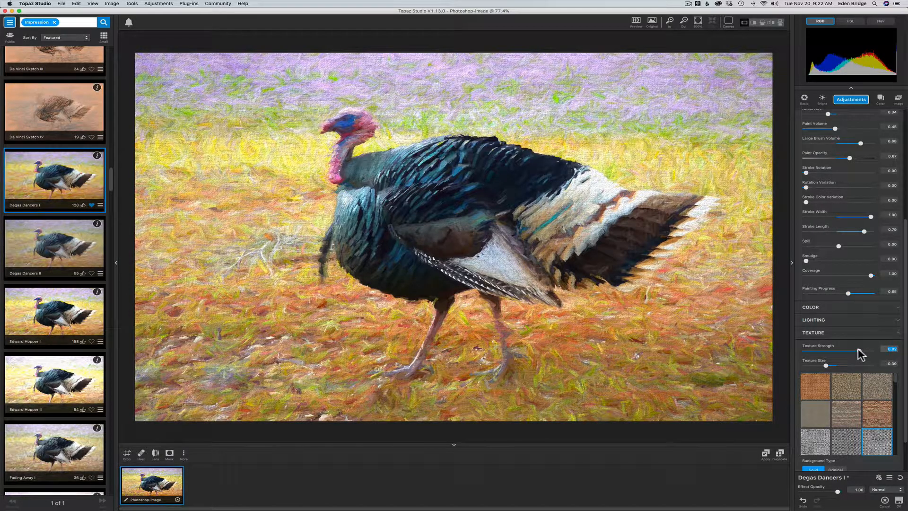
pyautogui.moveTo(858, 350); pyautogui.dragTo(777, 347)
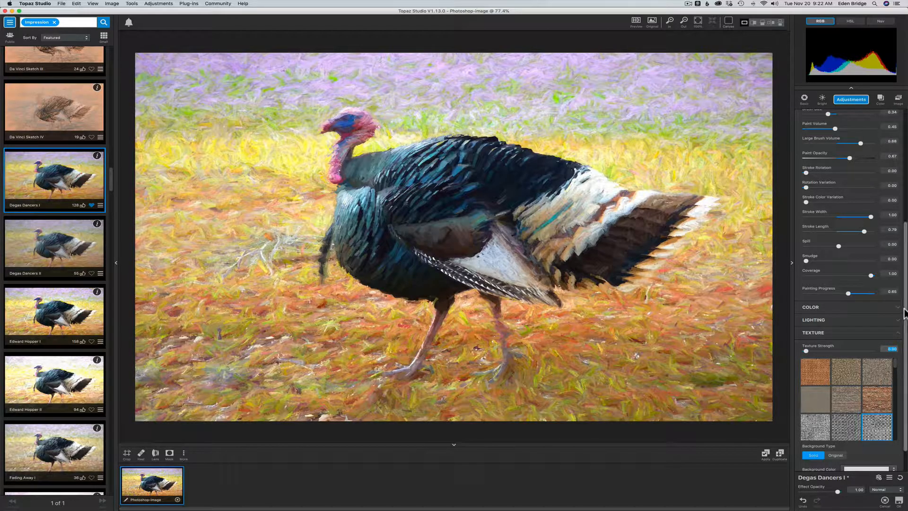
# - Accept the customized Degas Dancers I effect and return to Photoshop with it applied to the stamped layer
pyautogui.moveTo(905, 312); pyautogui.dragTo(904, 380)
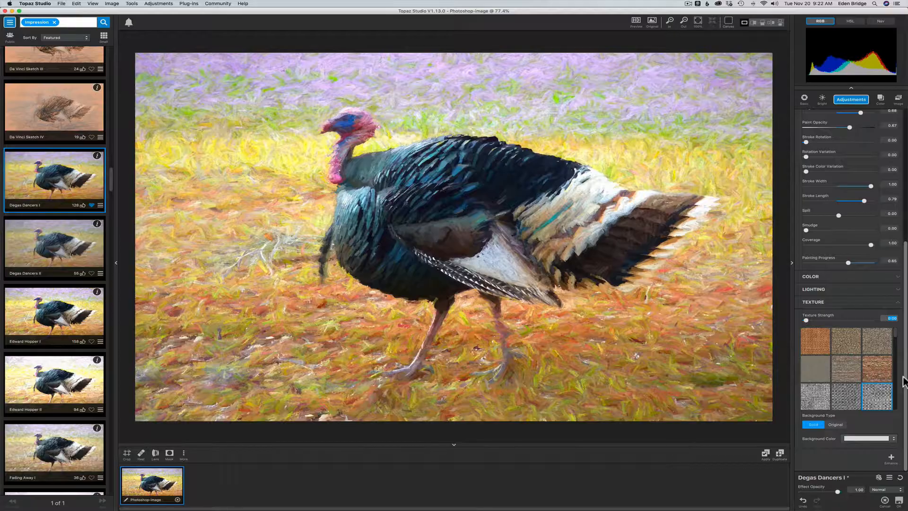
pyautogui.click(899, 503)
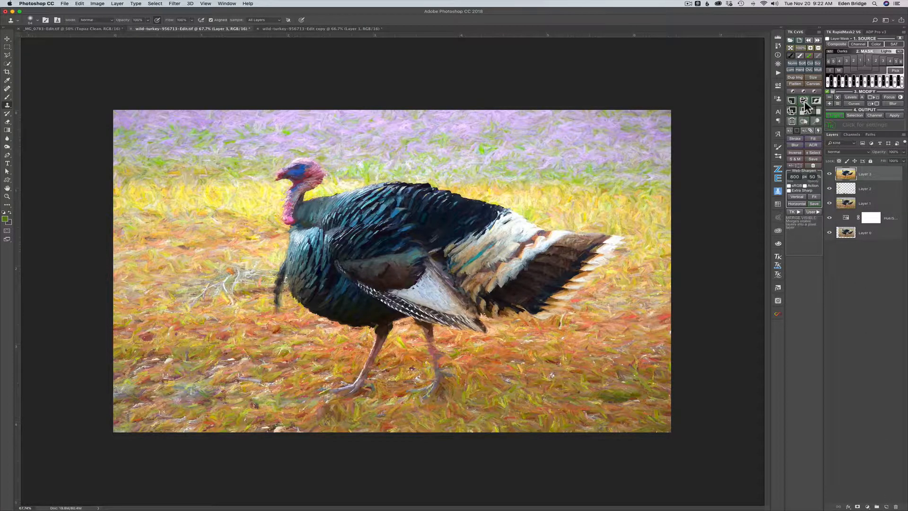
# - Add a white layer mask to the Impression-painted layer and switch to the Brush tool for masking
pyautogui.click(858, 505)
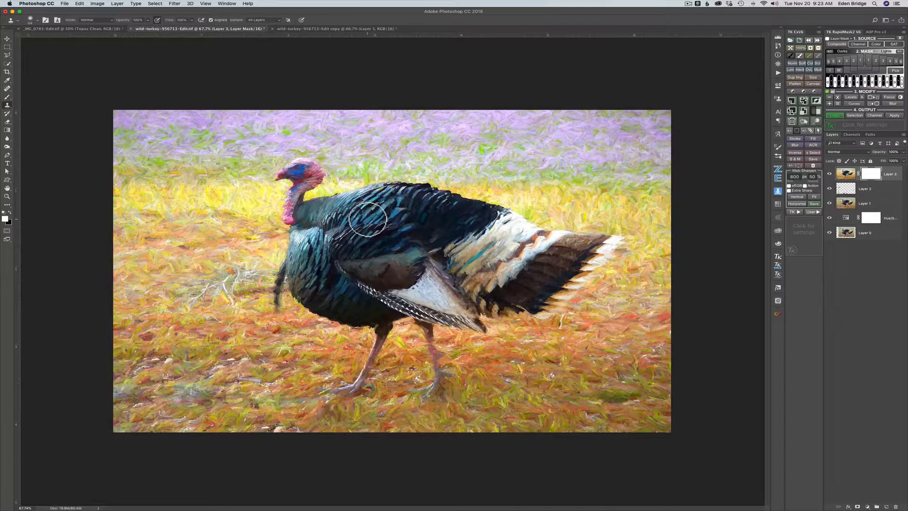
pyautogui.moveTo(375, 221); pyautogui.dragTo(380, 221)
pyautogui.press('b')
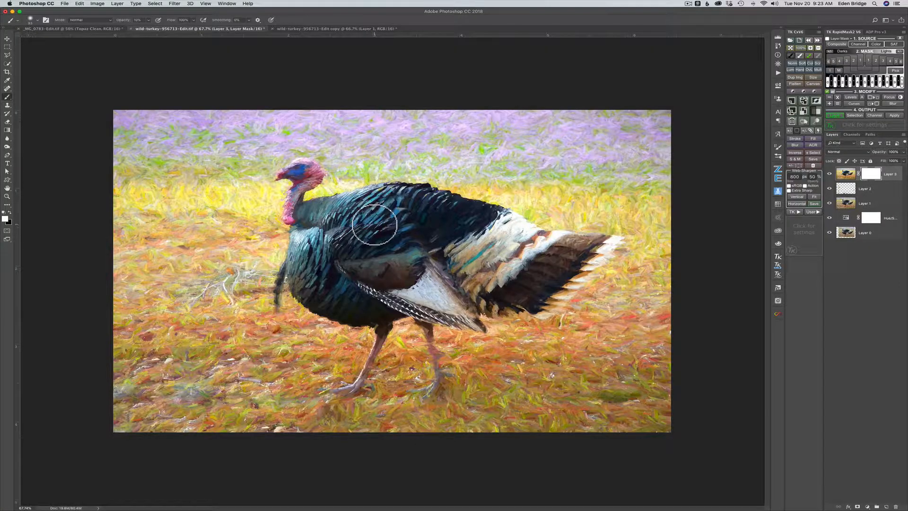
pyautogui.moveTo(374, 228); pyautogui.dragTo(399, 231)
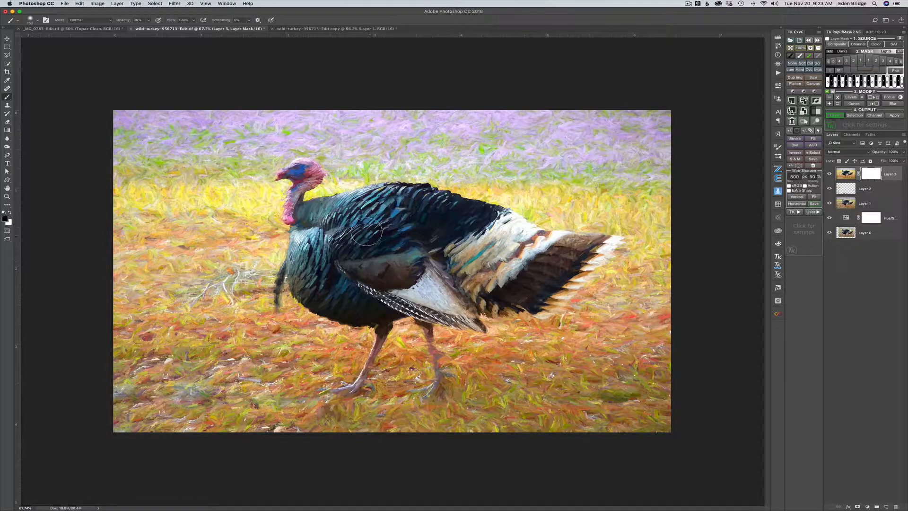
# - Paint black at 30% brush opacity on the mask over the turkey's body, head and legs to restore original detail
pyautogui.moveTo(359, 218)
pyautogui.mouseDown()
pyautogui.moveTo(400, 206)
pyautogui.moveTo(343, 222)
pyautogui.moveTo(315, 260)
pyautogui.moveTo(319, 270)
pyautogui.moveTo(503, 251)
pyautogui.moveTo(535, 268)
pyautogui.moveTo(580, 260)
pyautogui.moveTo(535, 291)
pyautogui.moveTo(465, 299)
pyautogui.mouseUp()
pyautogui.moveTo(393, 282)
pyautogui.mouseDown()
pyautogui.moveTo(368, 273)
pyautogui.moveTo(380, 303)
pyautogui.moveTo(371, 310)
pyautogui.moveTo(307, 263)
pyautogui.moveTo(318, 202)
pyautogui.moveTo(307, 172)
pyautogui.moveTo(291, 169)
pyautogui.moveTo(302, 166)
pyautogui.moveTo(279, 174)
pyautogui.moveTo(315, 172)
pyautogui.moveTo(287, 220)
pyautogui.moveTo(292, 207)
pyautogui.moveTo(289, 218)
pyautogui.moveTo(307, 209)
pyautogui.moveTo(311, 221)
pyautogui.moveTo(356, 195)
pyautogui.moveTo(343, 203)
pyautogui.moveTo(303, 165)
pyautogui.mouseUp()
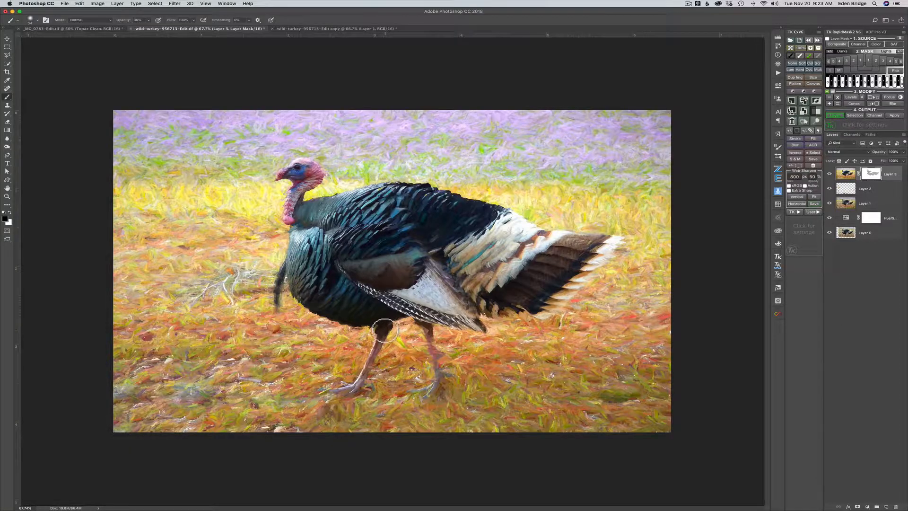
pyautogui.moveTo(384, 335); pyautogui.dragTo(377, 334)
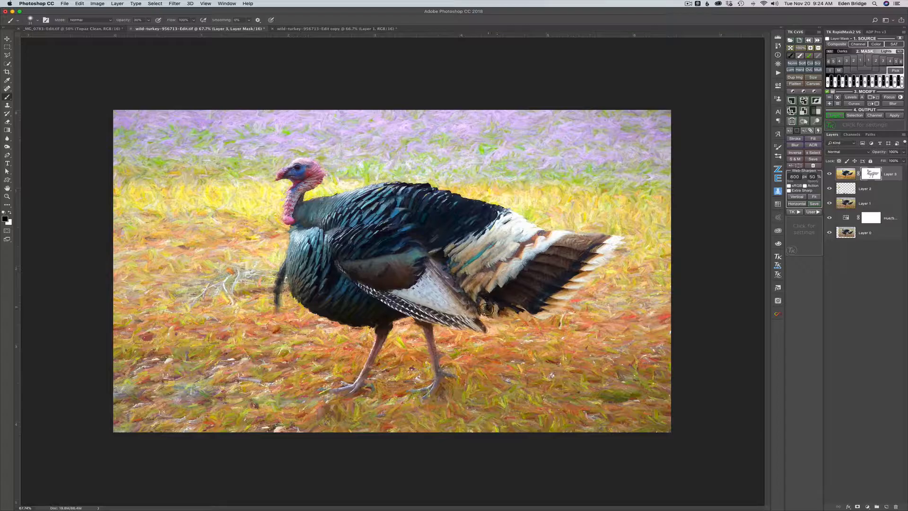
# - Mask the painted effect along the tail's lower edge, and at 20% brush opacity across the background above the turkey
pyautogui.moveTo(486, 307); pyautogui.dragTo(548, 314)
pyautogui.moveTo(385, 142); pyautogui.dragTo(425, 145)
pyautogui.press('2')
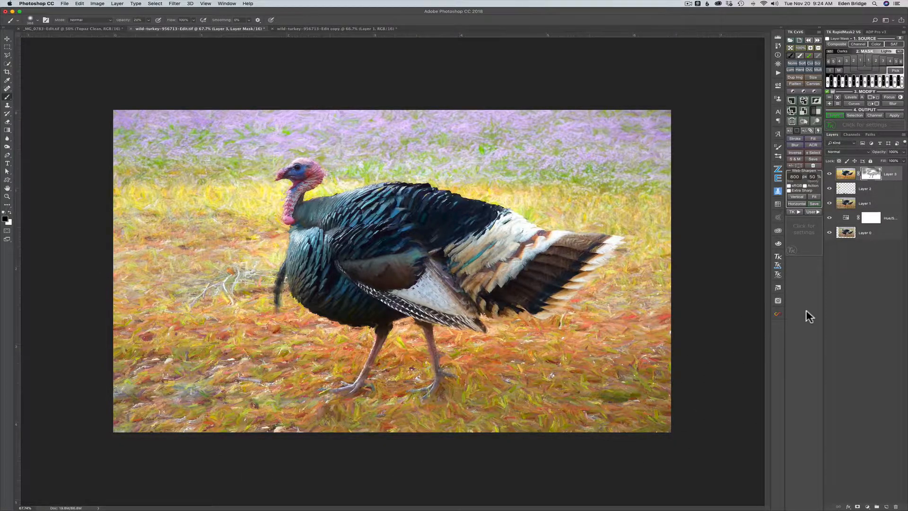
# - Compare the image with the Impression layer's mask disabled and enabled, leaving the mask enabled
pyautogui.keyDown('shift'); pyautogui.click(873, 176); pyautogui.keyUp('shift')
pyautogui.keyDown('shift'); pyautogui.click(872, 176); pyautogui.keyUp('shift')
pyautogui.keyDown('shift'); pyautogui.click(872, 176); pyautogui.keyUp('shift')
pyautogui.keyDown('shift'); pyautogui.click(873, 177); pyautogui.keyUp('shift')
pyautogui.keyDown('shift'); pyautogui.click(875, 176); pyautogui.keyUp('shift')
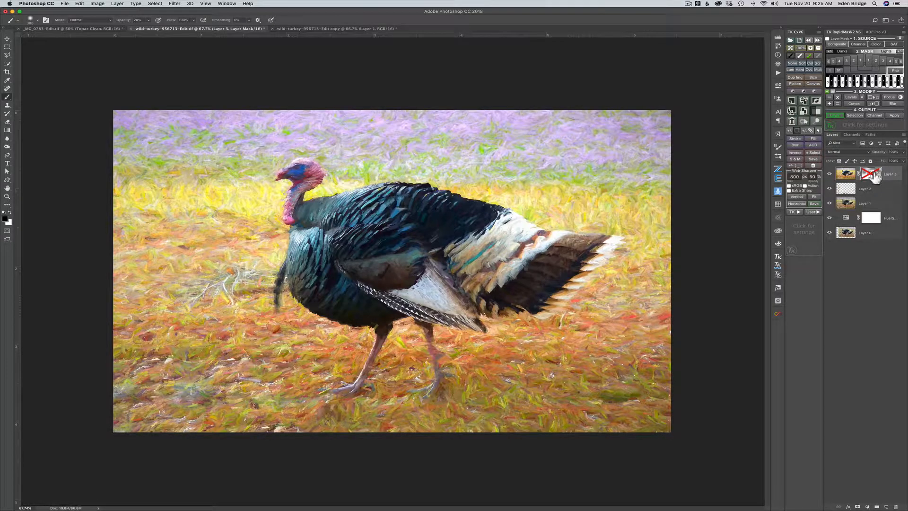
pyautogui.keyDown('shift'); pyautogui.click(874, 177); pyautogui.keyUp('shift')
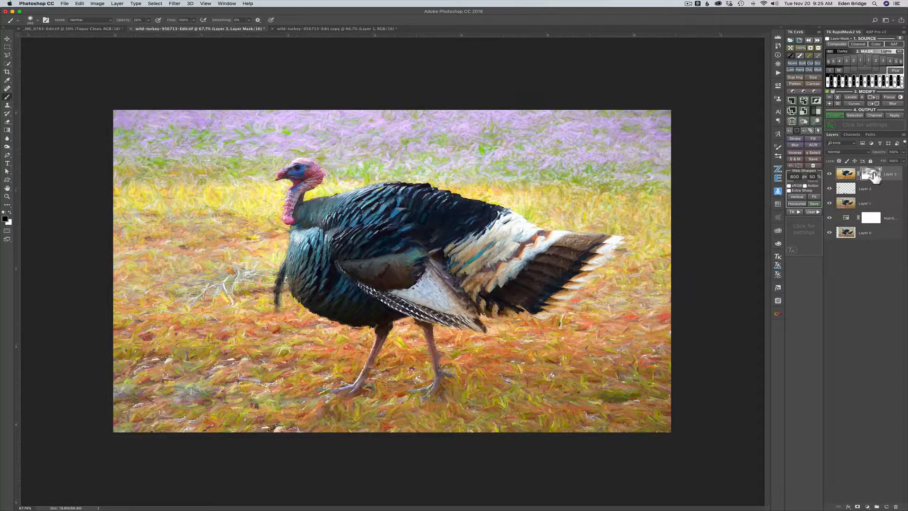
pyautogui.keyDown('shift'); pyautogui.click(875, 177); pyautogui.keyUp('shift')
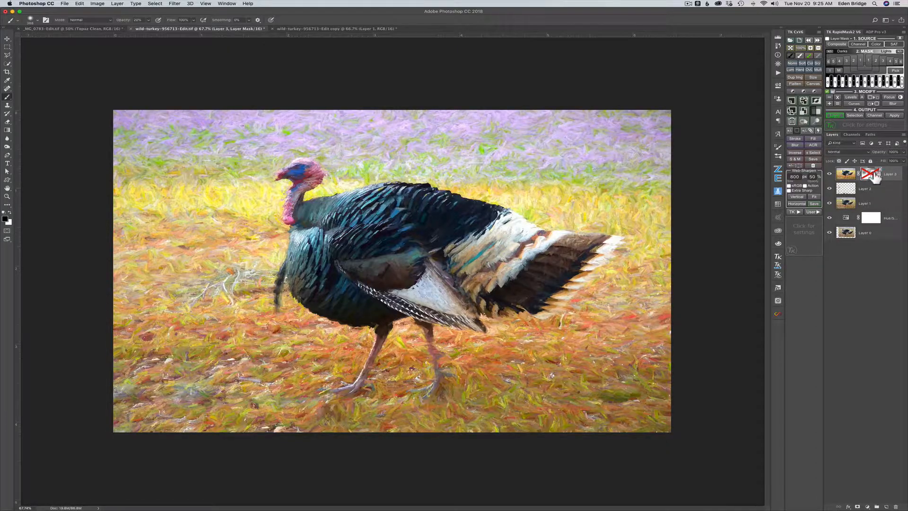
pyautogui.keyDown('shift'); pyautogui.click(874, 176); pyautogui.keyUp('shift')
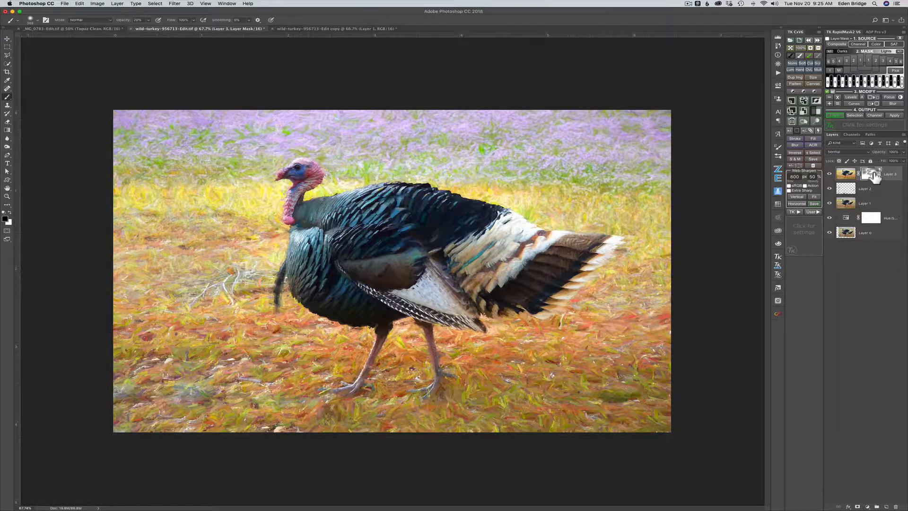
pyautogui.keyDown('shift'); pyautogui.click(874, 176); pyautogui.keyUp('shift')
pyautogui.keyDown('shift'); pyautogui.click(874, 176); pyautogui.keyUp('shift')
pyautogui.keyDown('shift'); pyautogui.click(877, 175); pyautogui.keyUp('shift')
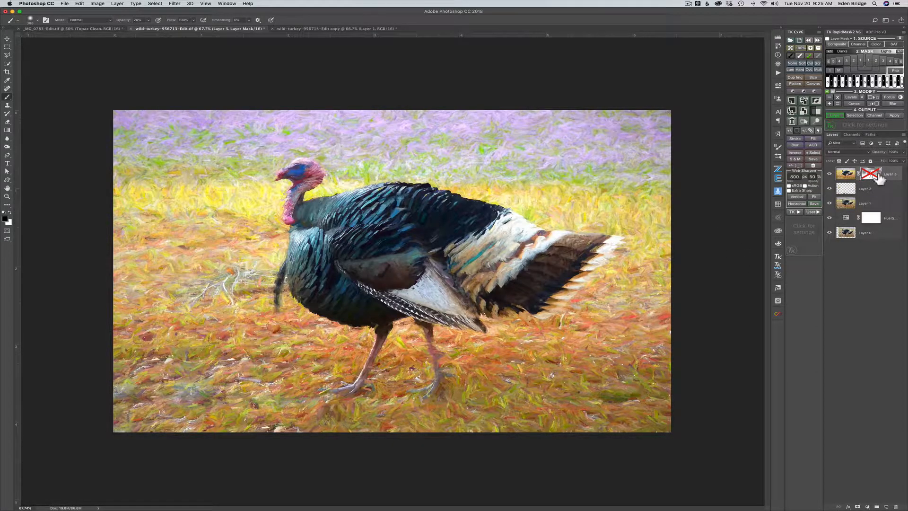
pyautogui.keyDown('shift'); pyautogui.click(878, 175); pyautogui.keyUp('shift')
pyautogui.keyDown('shift'); pyautogui.click(878, 174); pyautogui.keyUp('shift')
pyautogui.keyDown('shift'); pyautogui.click(877, 175); pyautogui.keyUp('shift')
pyautogui.keyDown('shift'); pyautogui.click(878, 175); pyautogui.keyUp('shift')
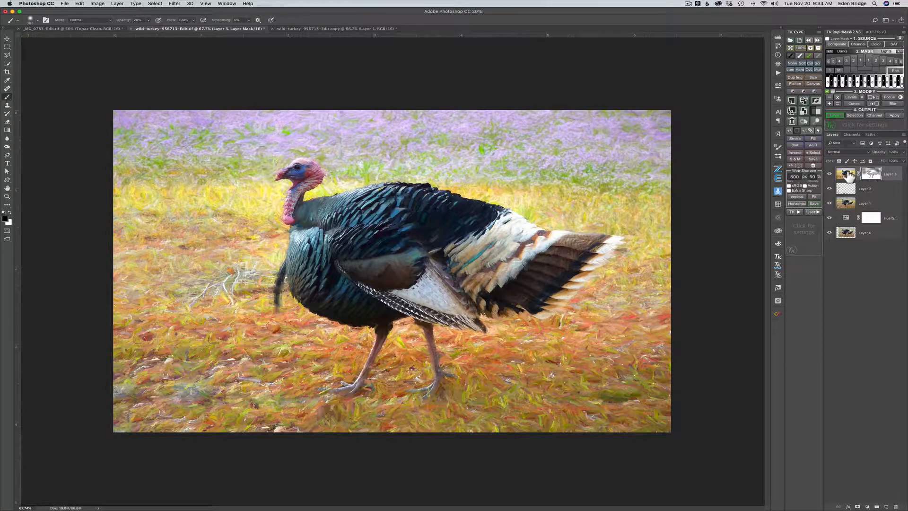
# - Stamp all visible layers into a new top layer and open it in Topaz Studio
pyautogui.click(803, 99)
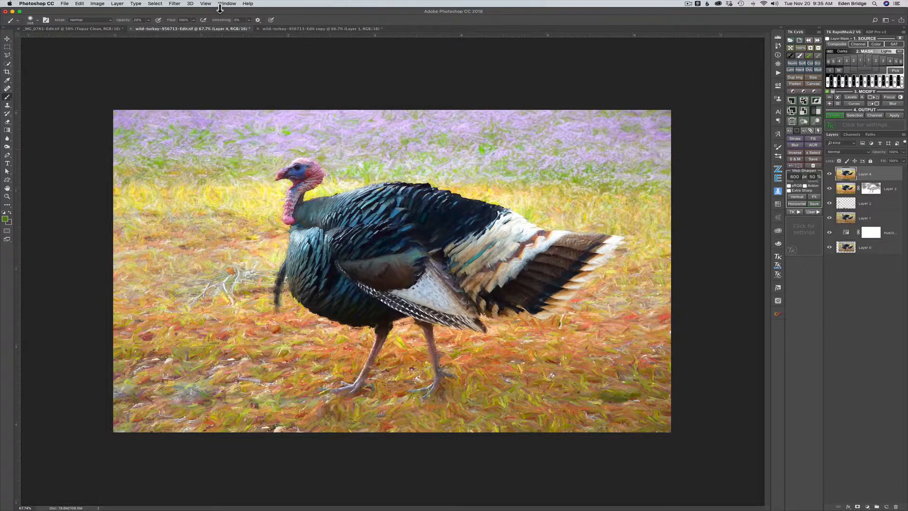
pyautogui.click(174, 4)
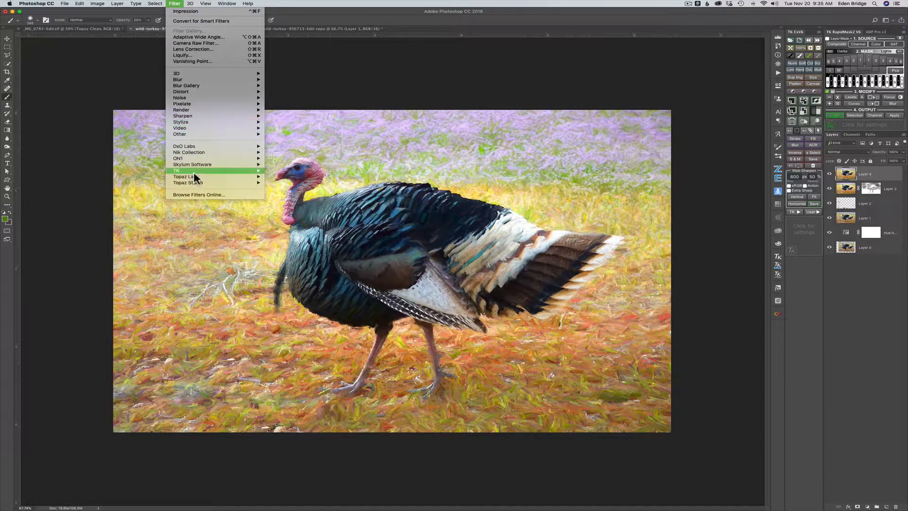
pyautogui.moveTo(198, 182)
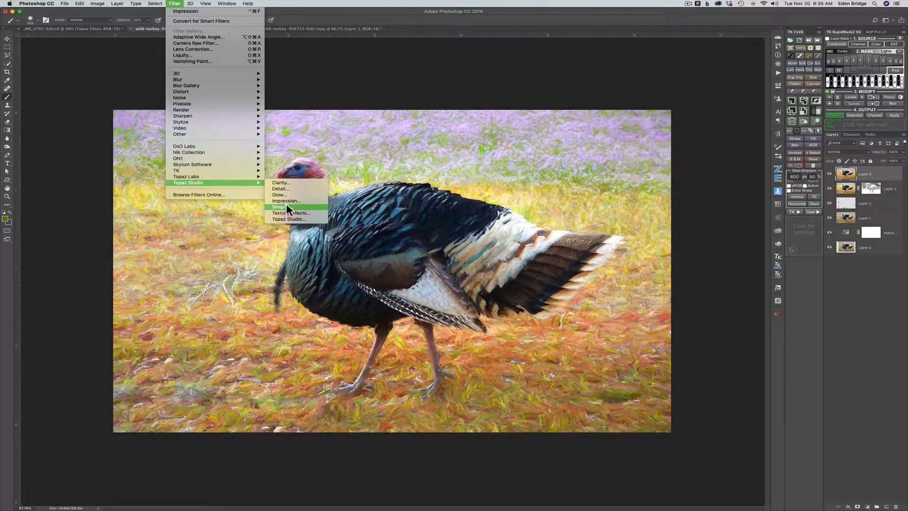
pyautogui.click(288, 219)
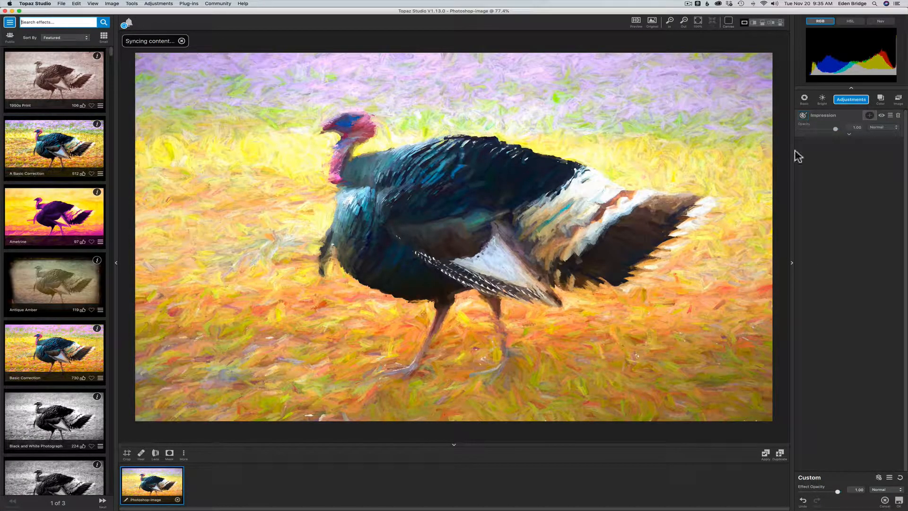
# - Clear the automatically loaded Impression adjustment and add a Precision Detail adjustment
pyautogui.click(901, 479)
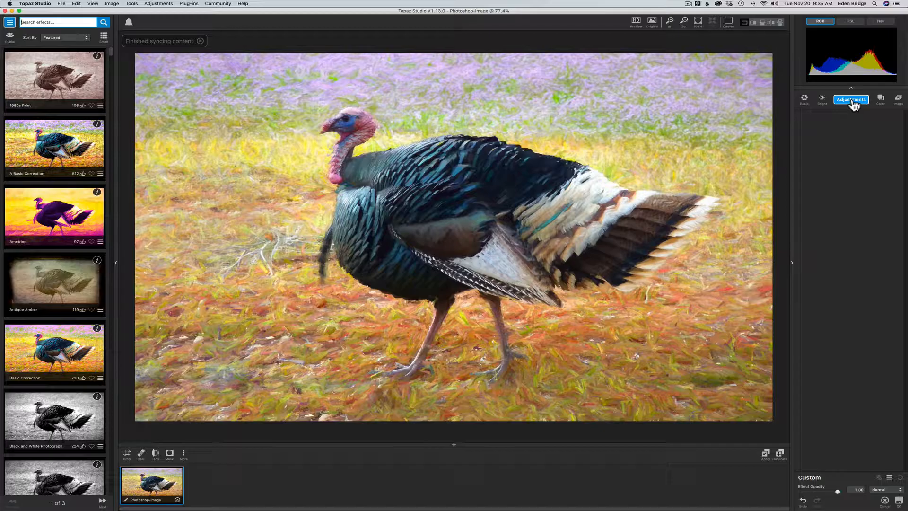
pyautogui.click(854, 103)
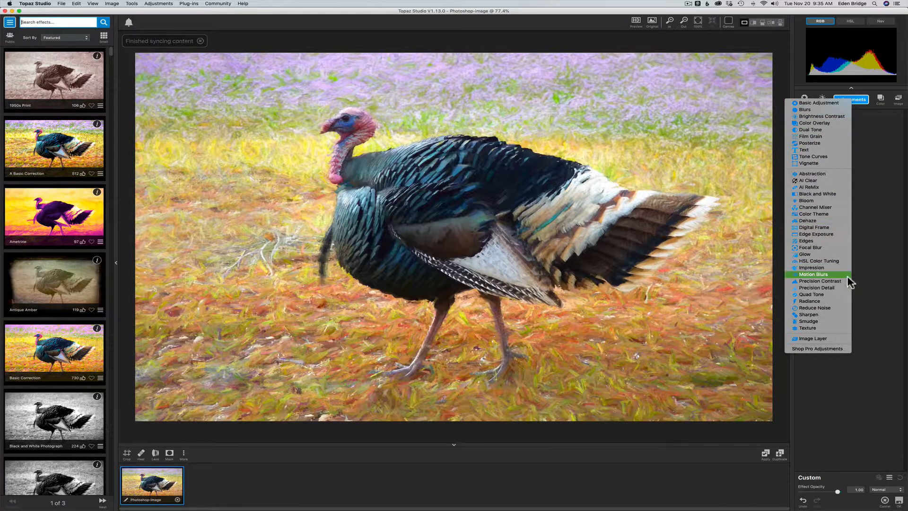
pyautogui.click(819, 288)
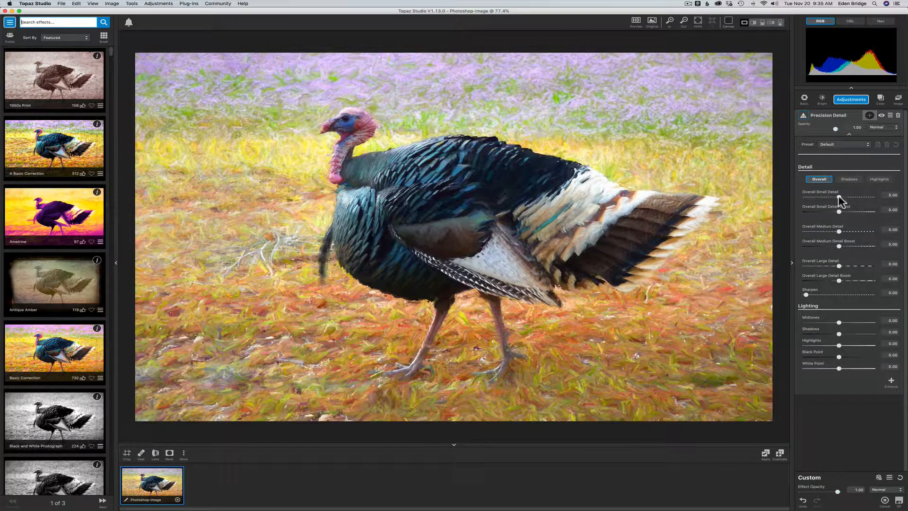
# - Set the overall small detail to 0.58, small detail boost to 0.35, medium detail to 0.28 and large detail to 0.12
pyautogui.moveTo(839, 196); pyautogui.dragTo(850, 211)
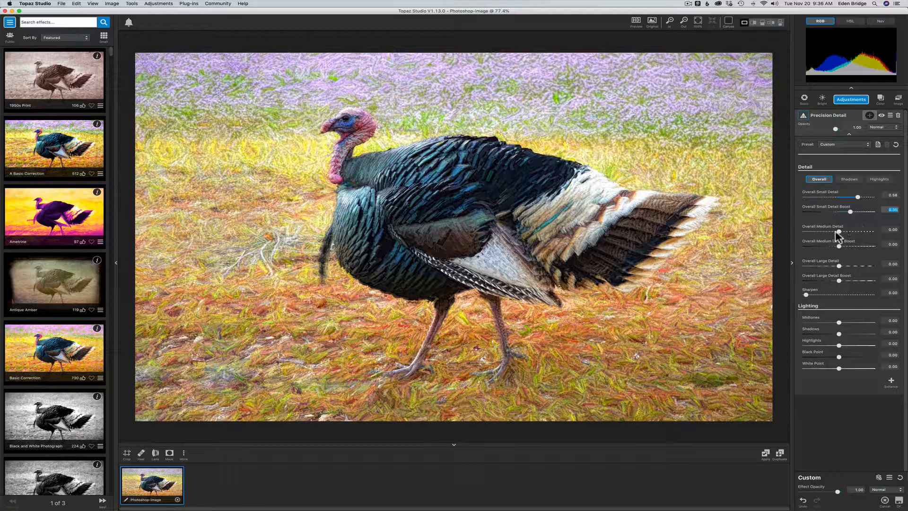
pyautogui.moveTo(839, 231)
pyautogui.mouseDown()
pyautogui.moveTo(855, 231)
pyautogui.moveTo(847, 231)
pyautogui.mouseUp()
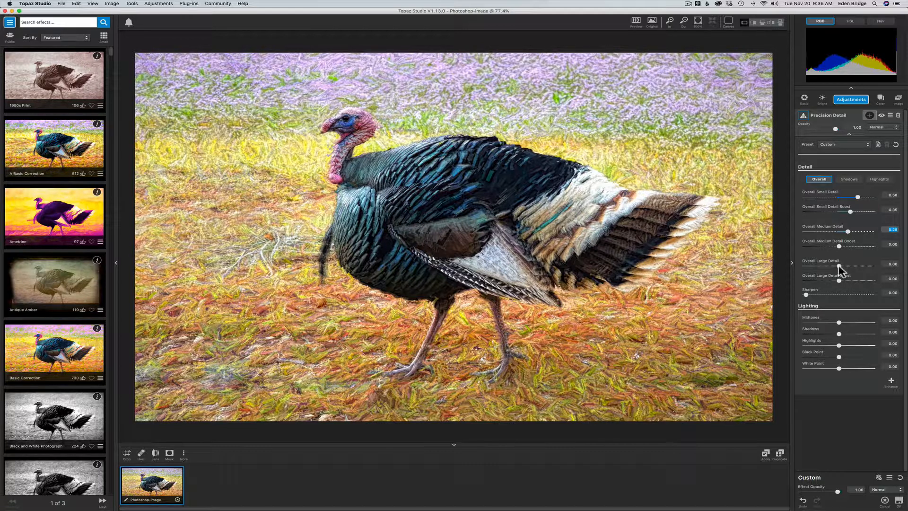
pyautogui.moveTo(840, 266)
pyautogui.mouseDown()
pyautogui.moveTo(851, 266)
pyautogui.moveTo(843, 267)
pyautogui.mouseUp()
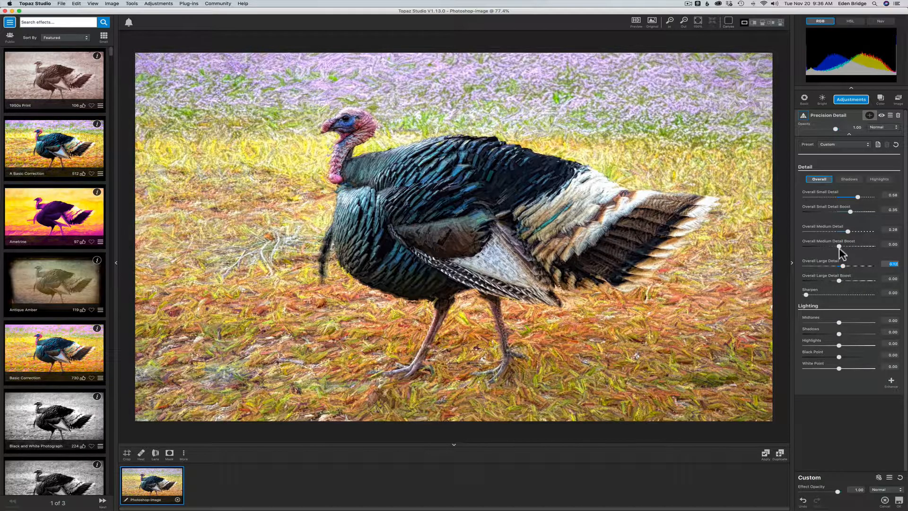
# - Apply the Precision Detail adjustment, clear the reloaded Impression adjustment, and accept the result back into Photoshop
pyautogui.click(766, 455)
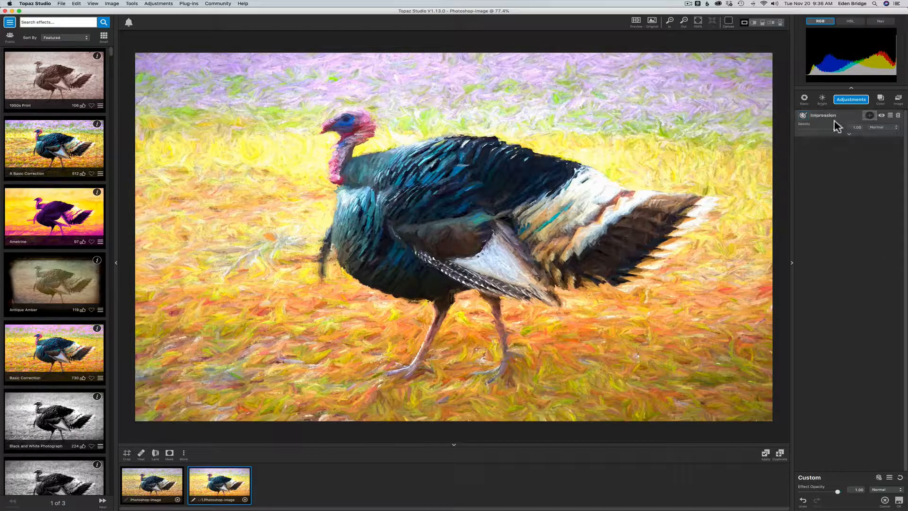
pyautogui.click(900, 479)
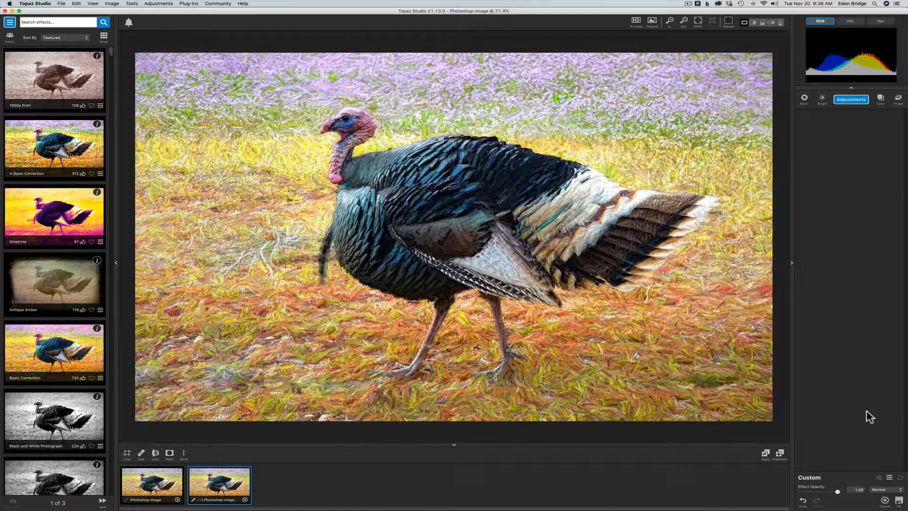
pyautogui.click(898, 504)
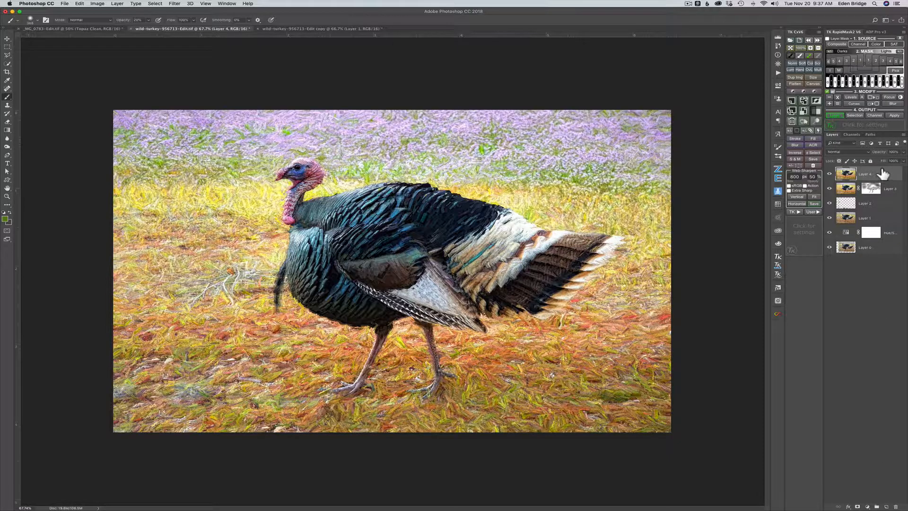
# - Add a black mask to the Precision Detail layer, paint white over the turkey's body, head and tail, and compare before and after
pyautogui.keyDown('alt'); pyautogui.click(858, 506); pyautogui.keyUp('alt')
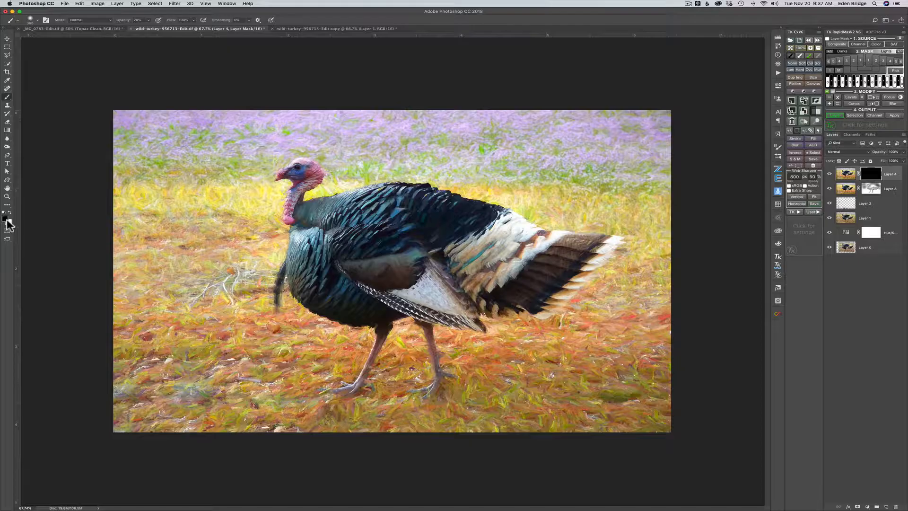
pyautogui.press('x')
pyautogui.moveTo(393, 271)
pyautogui.mouseDown()
pyautogui.moveTo(398, 239)
pyautogui.moveTo(365, 242)
pyautogui.mouseUp()
pyautogui.moveTo(304, 169); pyautogui.dragTo(296, 169)
pyautogui.moveTo(415, 301)
pyautogui.mouseDown()
pyautogui.moveTo(425, 285)
pyautogui.moveTo(442, 294)
pyautogui.mouseUp()
pyautogui.moveTo(321, 276)
pyautogui.mouseDown()
pyautogui.moveTo(298, 262)
pyautogui.moveTo(279, 291)
pyautogui.moveTo(287, 260)
pyautogui.moveTo(286, 269)
pyautogui.mouseUp()
pyautogui.moveTo(303, 171)
pyautogui.mouseDown()
pyautogui.moveTo(284, 174)
pyautogui.moveTo(310, 181)
pyautogui.mouseUp()
pyautogui.click(829, 175)
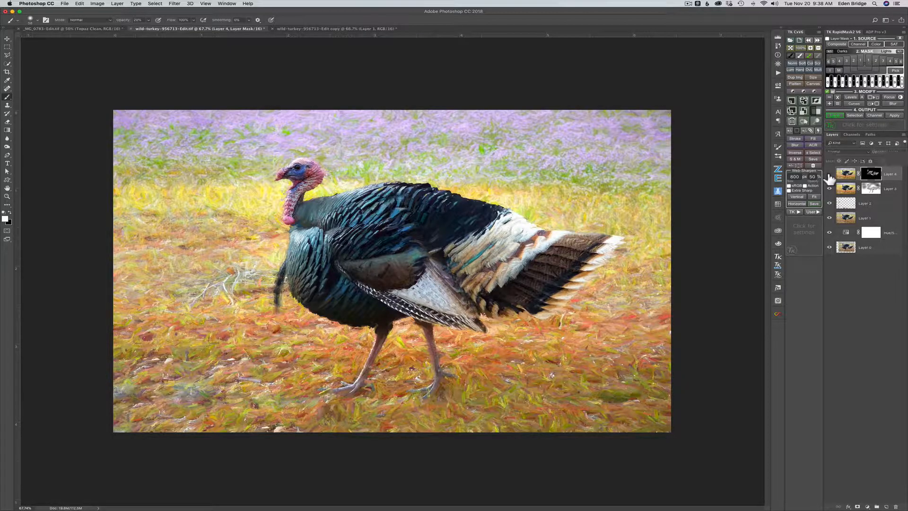
pyautogui.click(829, 176)
pyautogui.click(829, 176)
# - Paint white on the Precision Detail layer's mask over the turkey's legs and feet and across the foreground ground
pyautogui.moveTo(428, 326)
pyautogui.mouseDown()
pyautogui.moveTo(436, 380)
pyautogui.moveTo(436, 368)
pyautogui.moveTo(429, 395)
pyautogui.moveTo(436, 370)
pyautogui.moveTo(452, 377)
pyautogui.moveTo(420, 390)
pyautogui.moveTo(439, 375)
pyautogui.moveTo(428, 389)
pyautogui.mouseUp()
pyautogui.moveTo(382, 330)
pyautogui.mouseDown()
pyautogui.moveTo(354, 389)
pyautogui.moveTo(323, 390)
pyautogui.moveTo(364, 386)
pyautogui.moveTo(348, 394)
pyautogui.moveTo(386, 324)
pyautogui.moveTo(358, 384)
pyautogui.moveTo(419, 390)
pyautogui.moveTo(437, 382)
pyautogui.moveTo(429, 391)
pyautogui.moveTo(449, 375)
pyautogui.moveTo(426, 314)
pyautogui.moveTo(479, 324)
pyautogui.moveTo(514, 302)
pyautogui.moveTo(546, 313)
pyautogui.moveTo(608, 242)
pyautogui.moveTo(583, 235)
pyautogui.moveTo(581, 247)
pyautogui.moveTo(516, 256)
pyautogui.moveTo(473, 274)
pyautogui.moveTo(489, 278)
pyautogui.moveTo(549, 241)
pyautogui.moveTo(469, 217)
pyautogui.moveTo(338, 219)
pyautogui.mouseUp()
pyautogui.moveTo(482, 361); pyautogui.dragTo(578, 386)
pyautogui.moveTo(516, 393); pyautogui.dragTo(533, 399)
pyautogui.moveTo(484, 444)
pyautogui.mouseDown()
pyautogui.moveTo(135, 437)
pyautogui.moveTo(662, 433)
pyautogui.moveTo(153, 443)
pyautogui.moveTo(172, 457)
pyautogui.mouseUp()
# - Compare the image with and without the Precision Detail layer and reduce that layer's opacity to 83%
pyautogui.click(829, 174)
pyautogui.click(830, 175)
pyautogui.click(830, 175)
pyautogui.click(830, 174)
pyautogui.click(830, 175)
pyautogui.click(830, 174)
pyautogui.click(830, 174)
pyautogui.moveTo(884, 158); pyautogui.dragTo(780, 159)
# - Inspect the Precision Detail layer's mask on its own and compare the image with that layer hidden and shown
pyautogui.keyDown('alt'); pyautogui.click(872, 175); pyautogui.keyUp('alt')
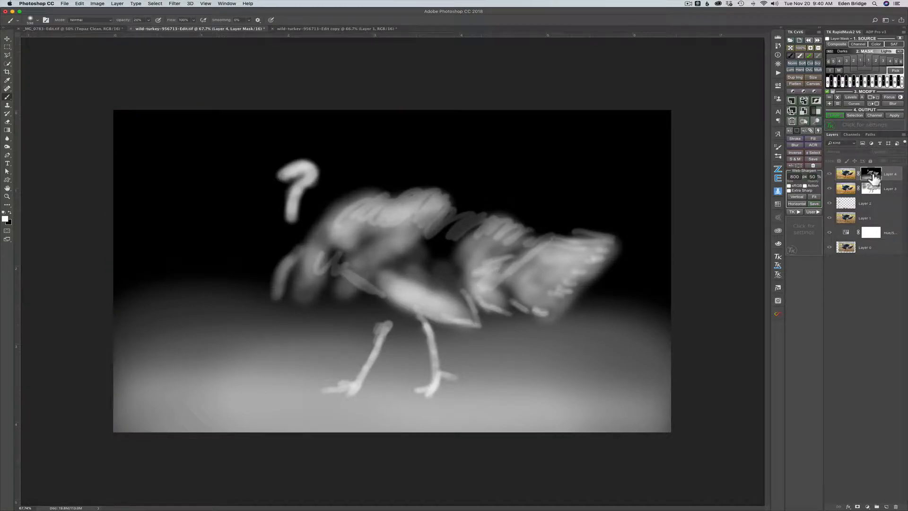
pyautogui.keyDown('alt'); pyautogui.click(873, 178); pyautogui.keyUp('alt')
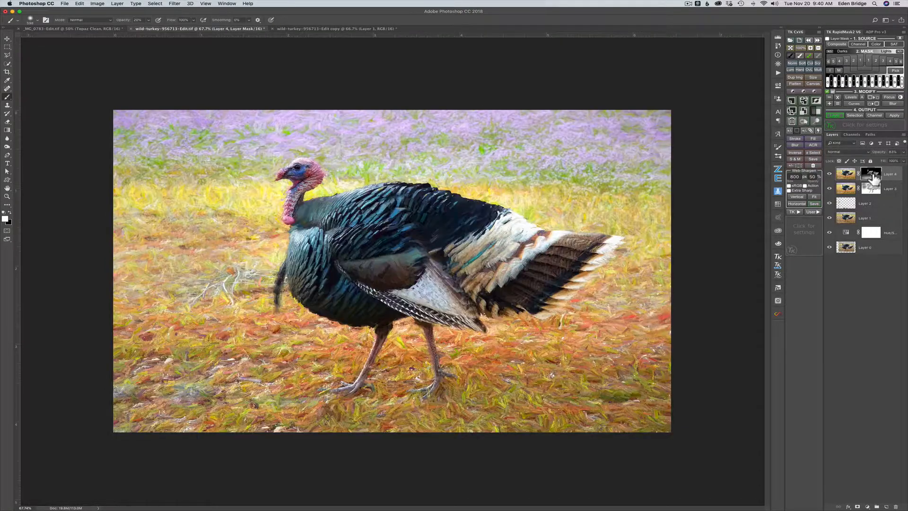
pyautogui.keyDown('alt'); pyautogui.click(873, 178); pyautogui.keyUp('alt')
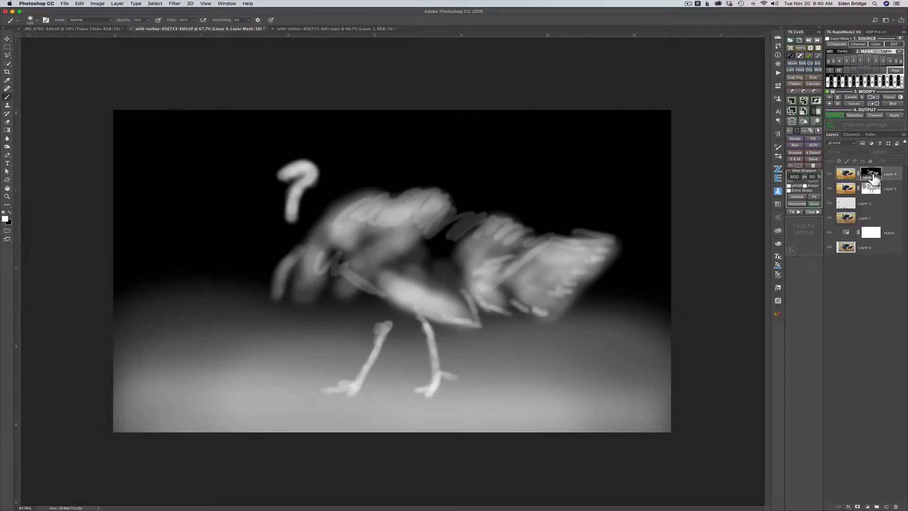
pyautogui.keyDown('alt'); pyautogui.click(873, 178); pyautogui.keyUp('alt')
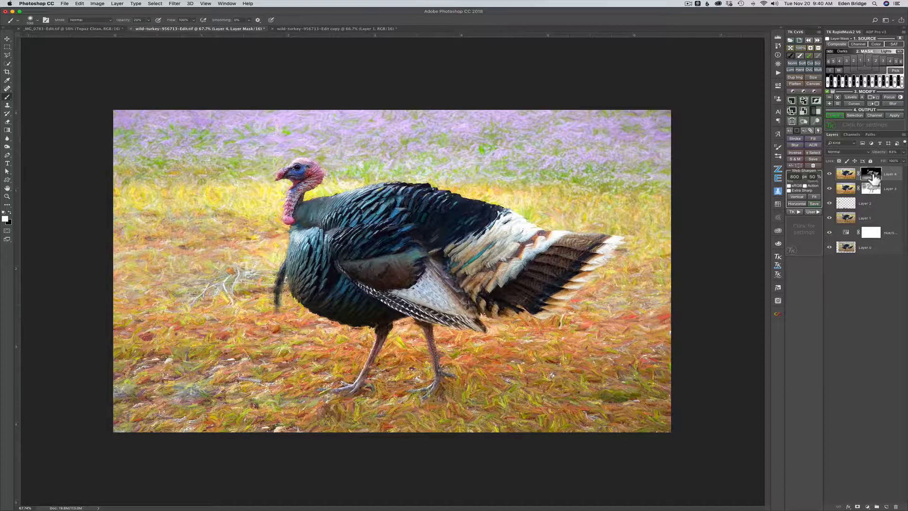
pyautogui.click(830, 175)
pyautogui.click(830, 175)
pyautogui.click(830, 175)
pyautogui.click(830, 175)
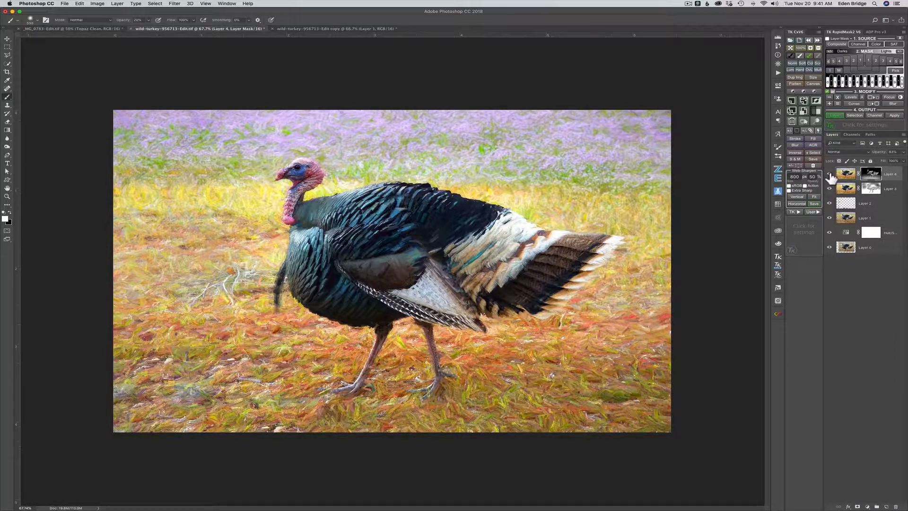